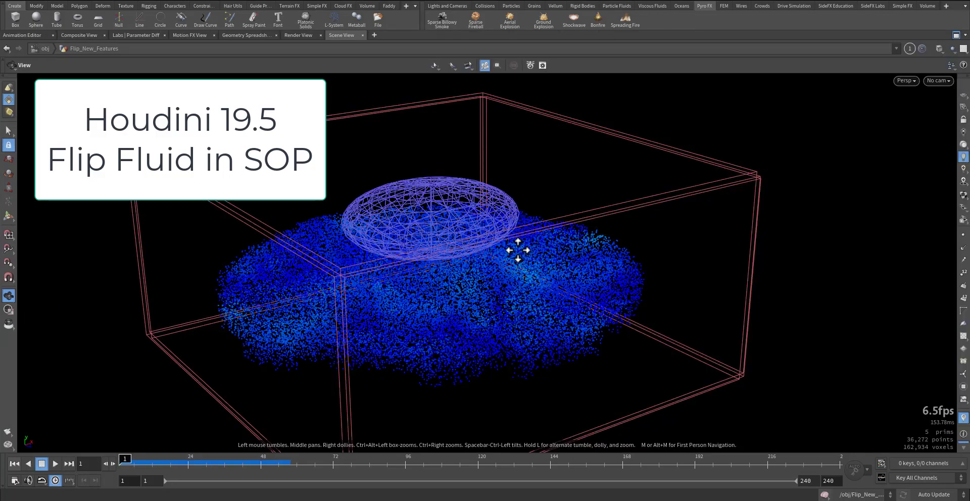
- Create a Geometry object in the object network
key("Up")
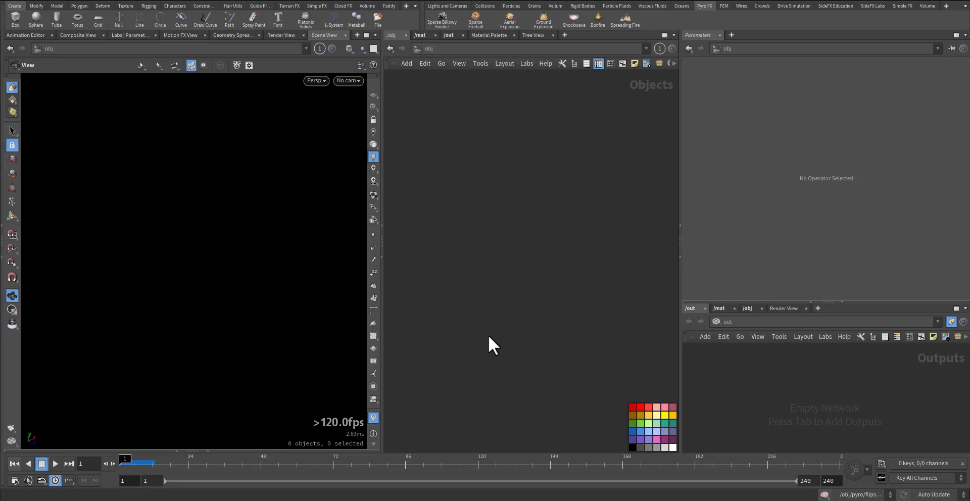
key("Tab")
type("geo")
key("Return")
left_click(499, 313)
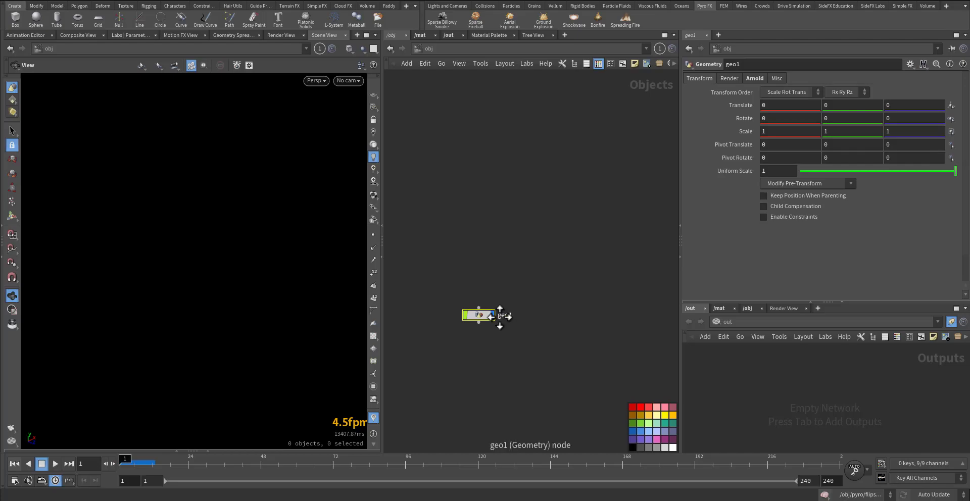
- Rename the geometry object Flip_New_Features and enter its network
double_click(510, 317)
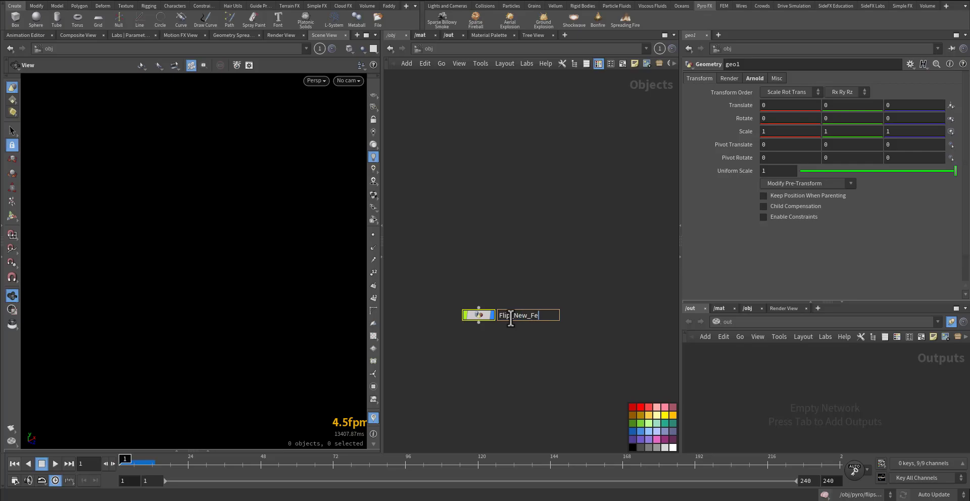
type("Flip_New_Features")
key("Return")
key("Return")
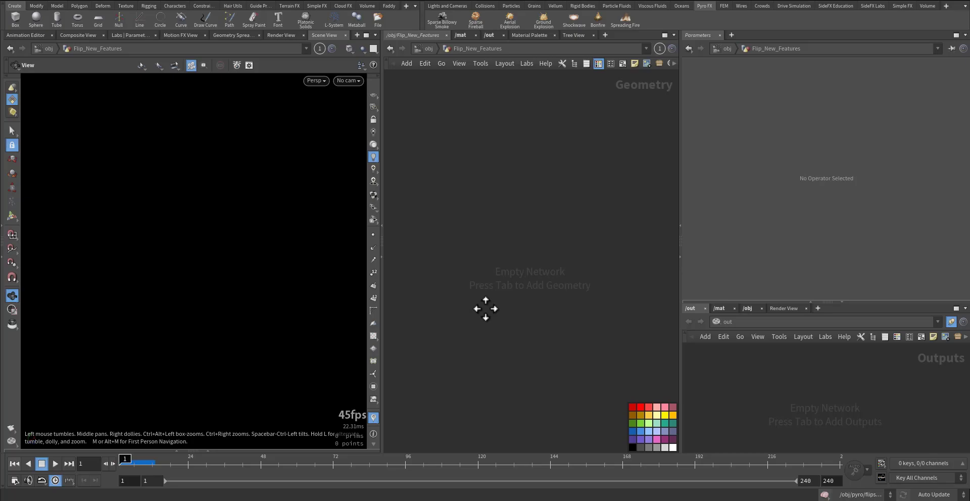
- Add the FLIP Configure Ocean Layer setup to the empty geometry network
key("Tab")
scroll(531, 330, "down", 1)
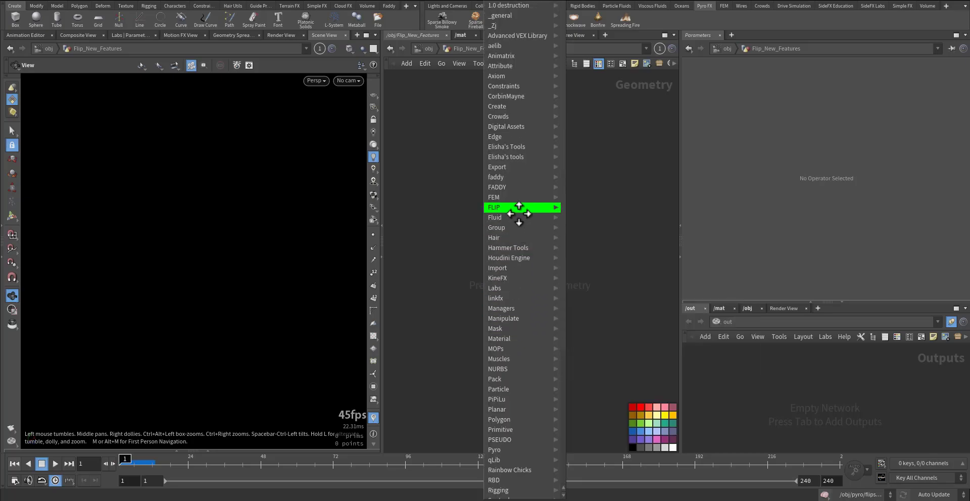
mouse_move(521, 223)
mouse_move(529, 207)
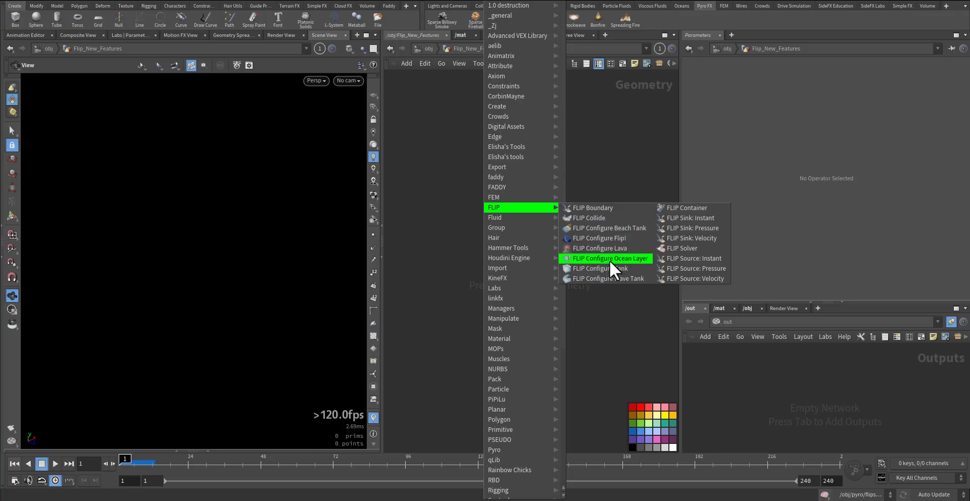
left_click(640, 261)
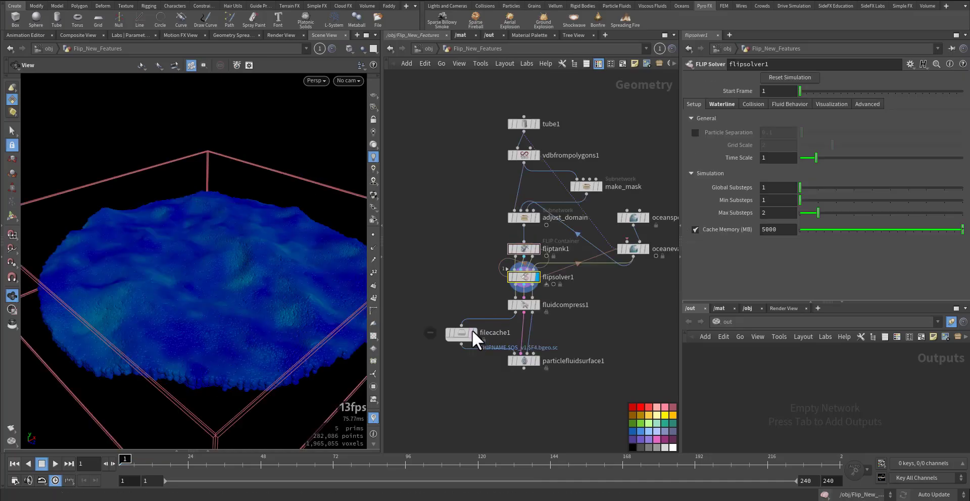
- Turn off Points as Spheres in the FLIP solver's particle visualization settings
right_click_drag(284, 297, 247, 318)
middle_click_drag(247, 318, 220, 293)
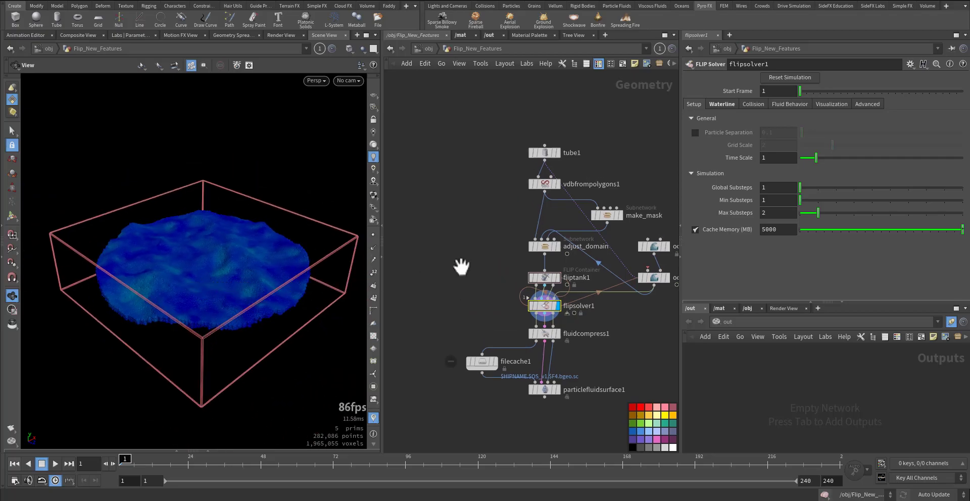
right_click_drag(262, 310, 368, 273)
left_click_drag(295, 291, 375, 255)
middle_click_drag(477, 276, 444, 239)
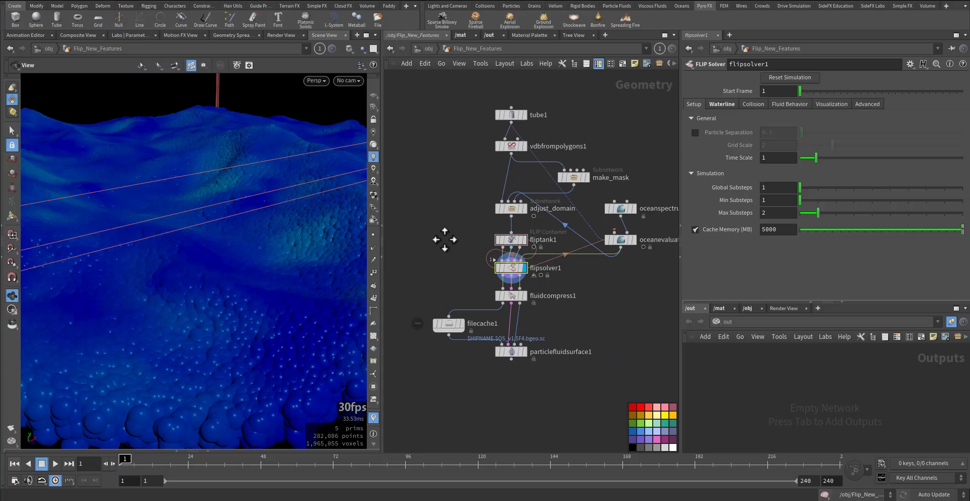
left_click(829, 105)
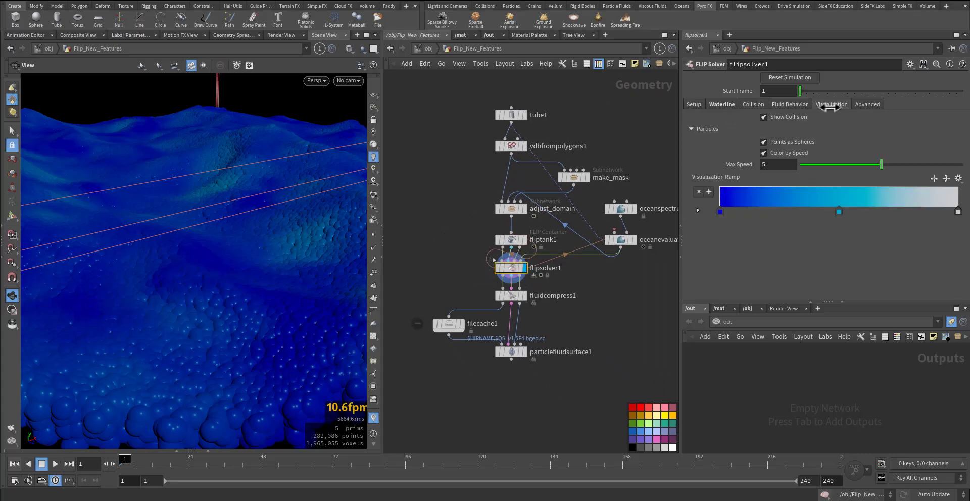
left_click(785, 143)
- Save the FLIP solver's current parameters as its permanent defaults and dismiss the notice
mouse_move(283, 273)
left_mouse_down()
mouse_move(251, 268)
mouse_move(285, 268)
left_mouse_up()
middle_click_drag(182, 268, 156, 270)
scroll(151, 283, "down", 2)
left_click_drag(149, 286, 155, 299)
left_click(911, 64)
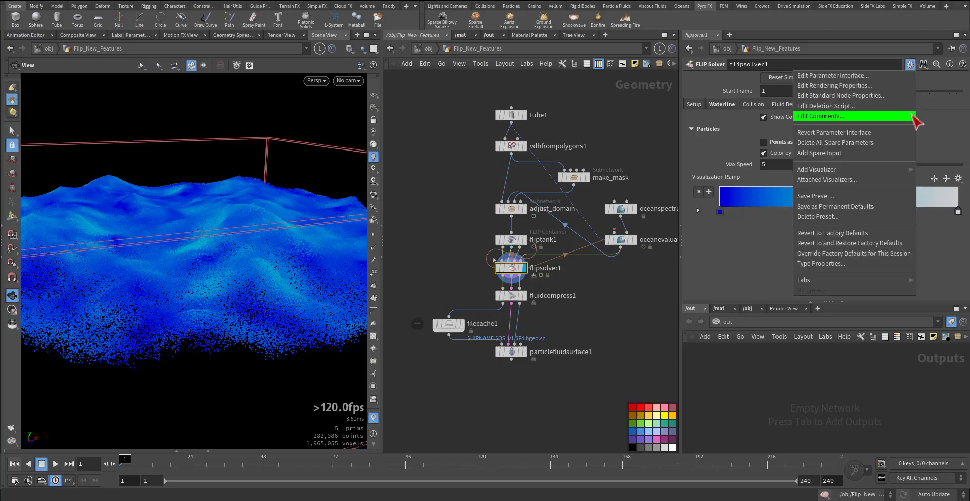
left_click(865, 217)
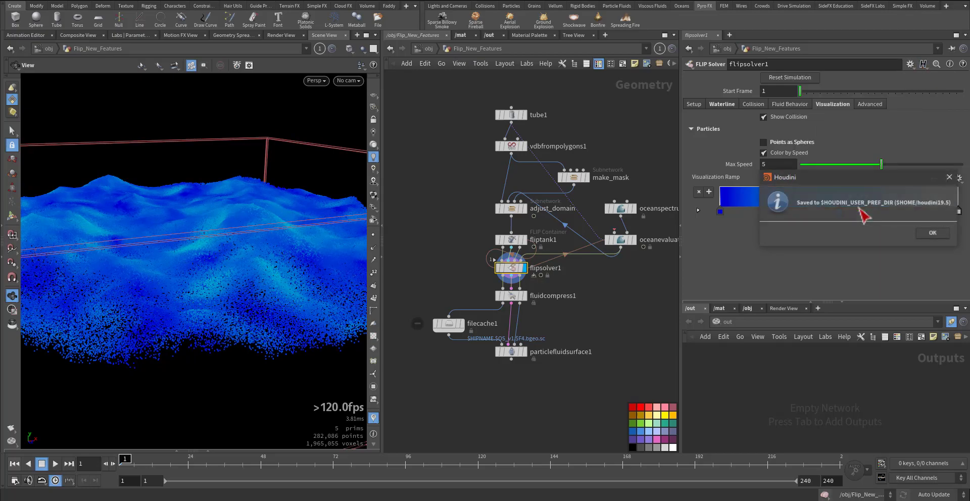
left_click(920, 232)
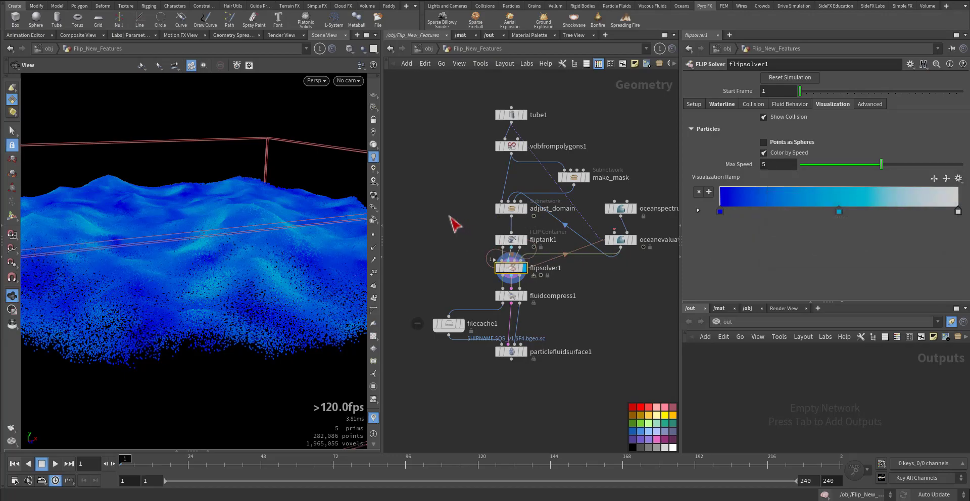
- Display the tube1 node in the viewport and move it further above vdbfrompolygons1 in the network
scroll(469, 139, "up", 1)
middle_click_drag(469, 139, 471, 271)
left_click(533, 242)
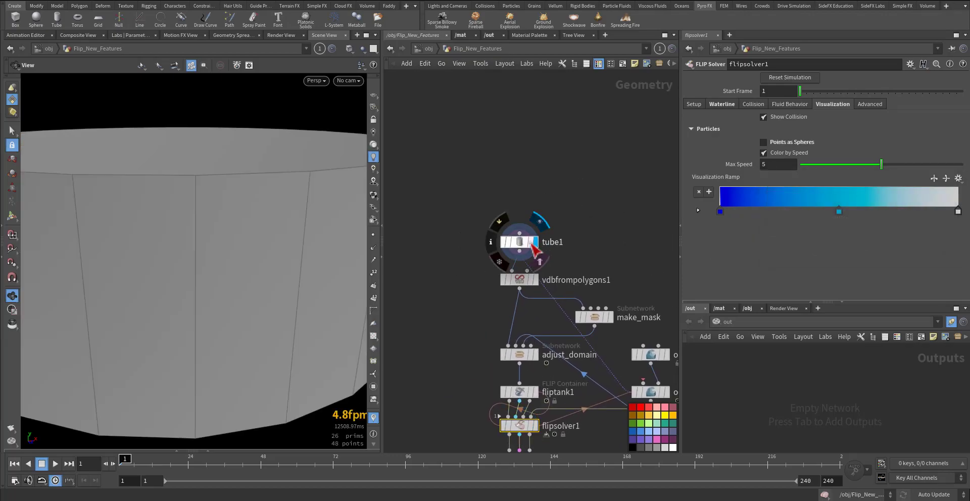
left_click_drag(531, 242, 514, 198)
scroll(189, 253, "down", 5)
left_click_drag(189, 253, 220, 253)
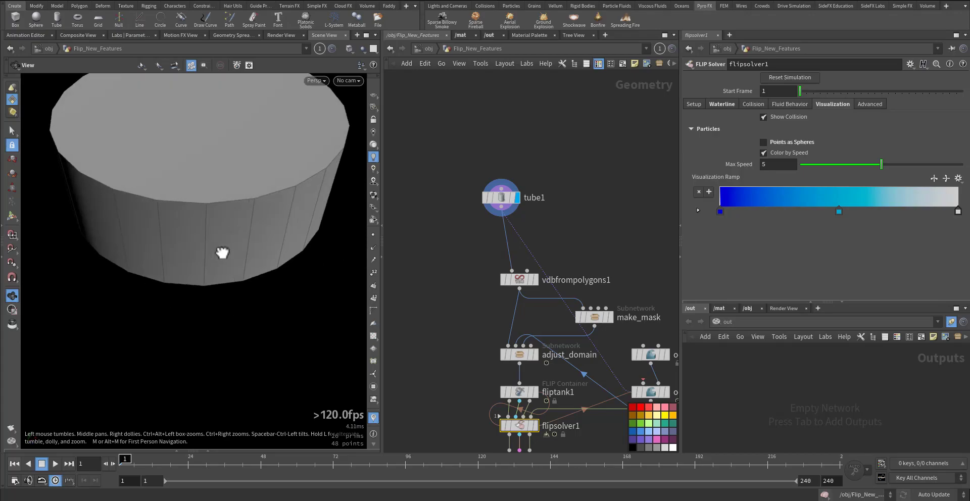
middle_click_drag(220, 253, 225, 301)
- Display vdbfrompolygons1 and inspect the node information for its surface VDB
middle_click_drag(464, 248, 462, 195)
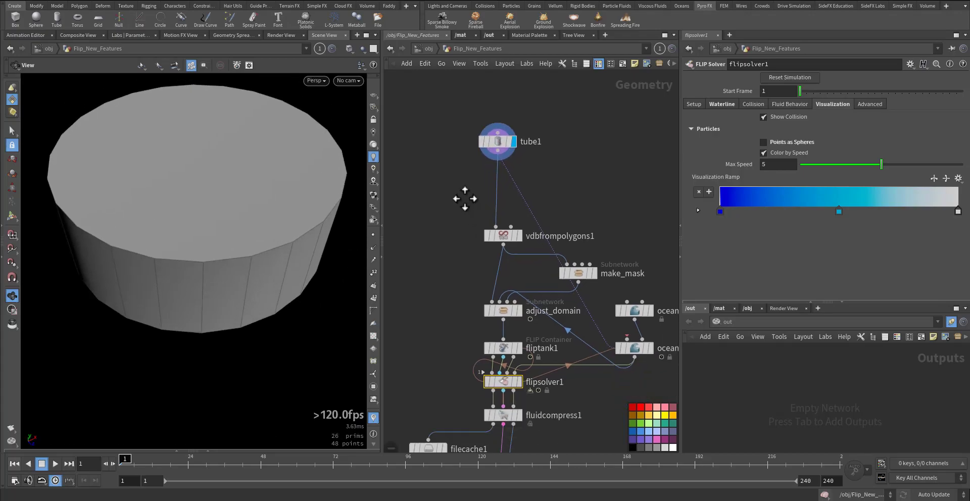
left_click(519, 237)
left_click(506, 245)
middle_click(507, 244)
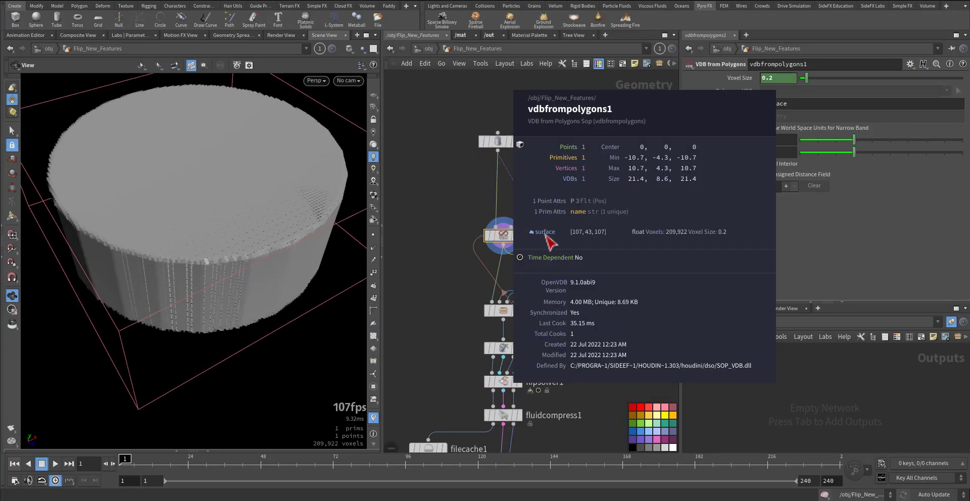
- Display the make_mask subnetwork's result and go inside it
middle_click_drag(453, 272, 435, 248)
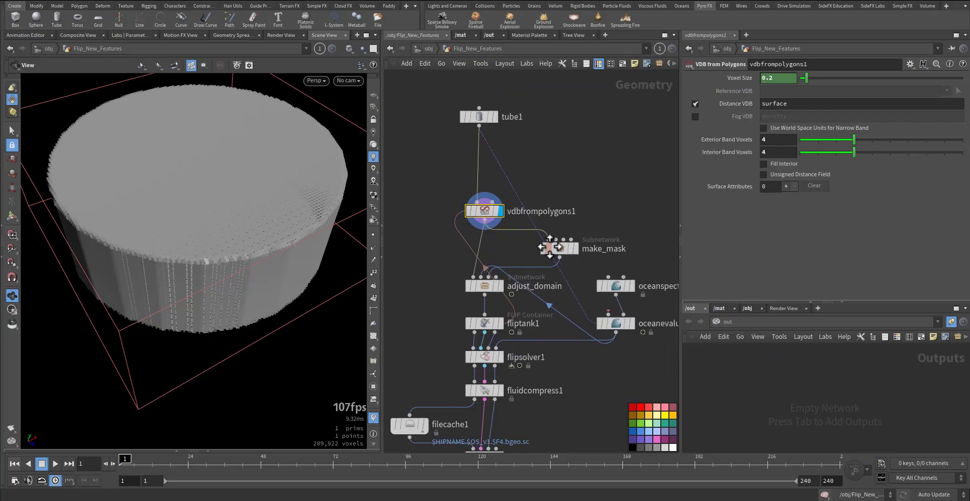
left_click(575, 249)
left_click(560, 248)
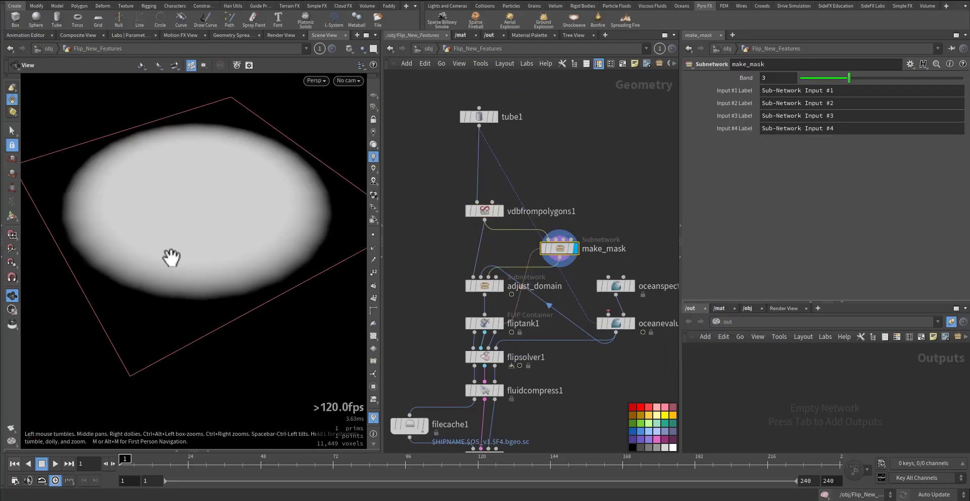
double_click(556, 255)
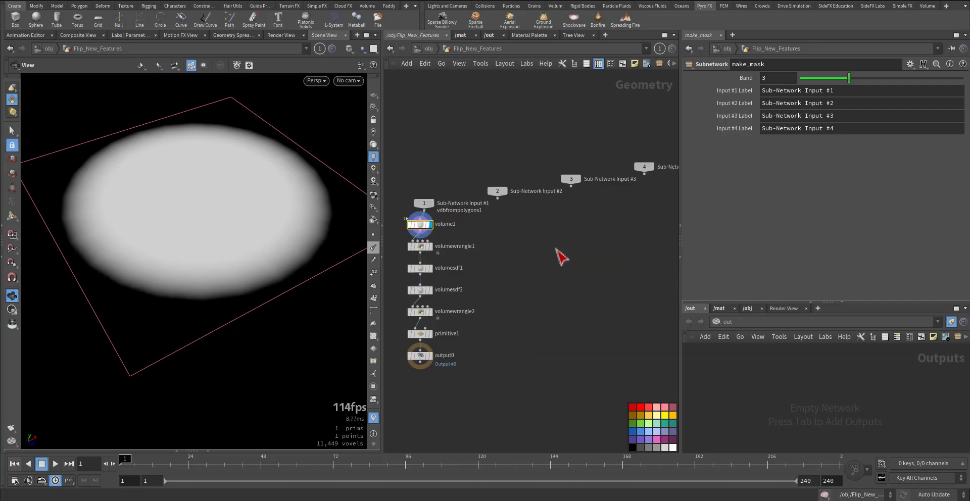
- Display volumewrangle1 inside make_mask and examine its VEX expression that samples the surface volume
scroll(519, 259, "up", 3)
left_click(461, 224)
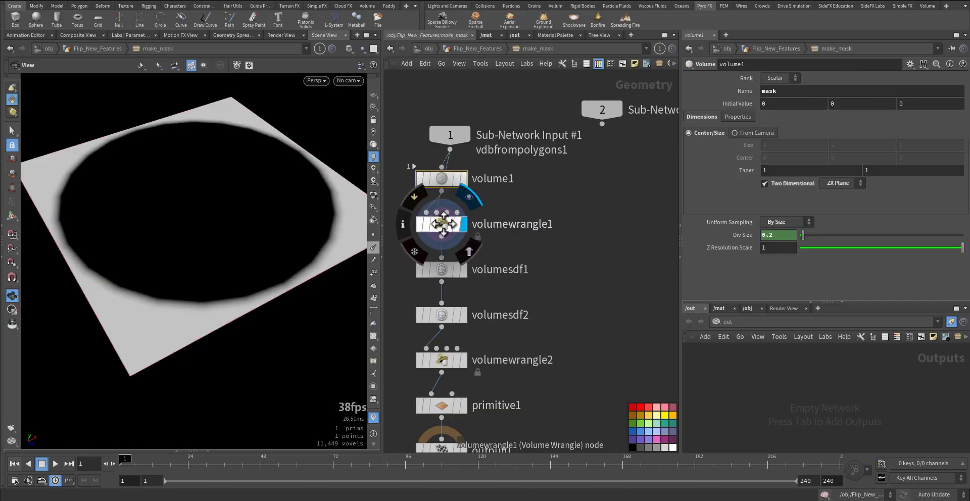
left_click(442, 222)
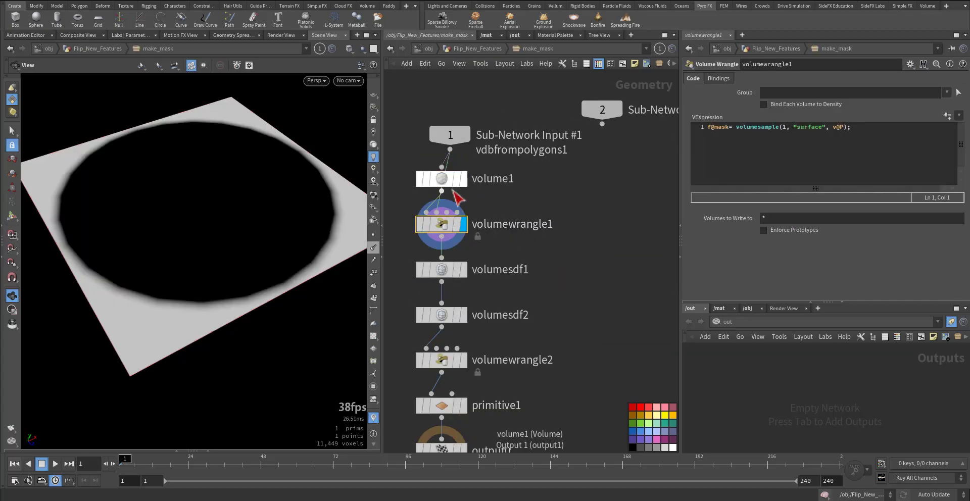
triple_click(862, 135)
- Display the remaining make_mask nodes from volumesdf1 to output0 and inspect the mask volume's node information
left_click(506, 199)
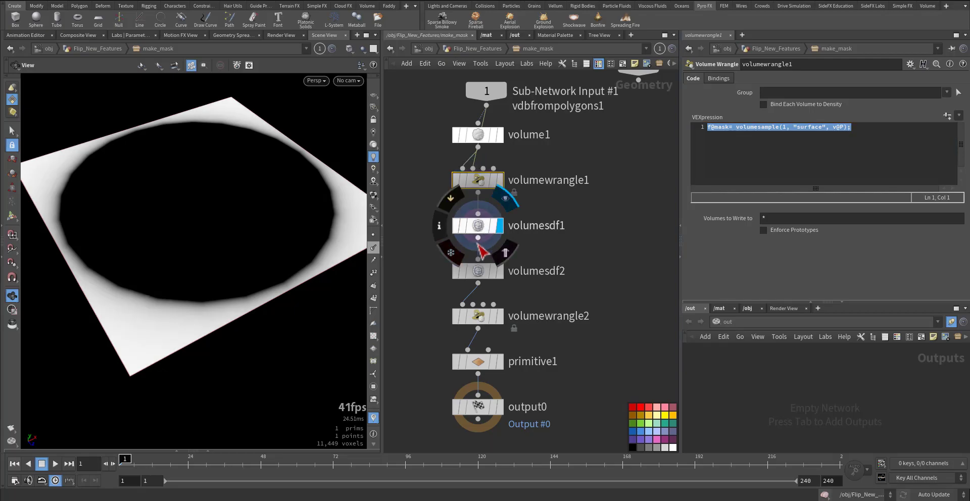
left_click(500, 317)
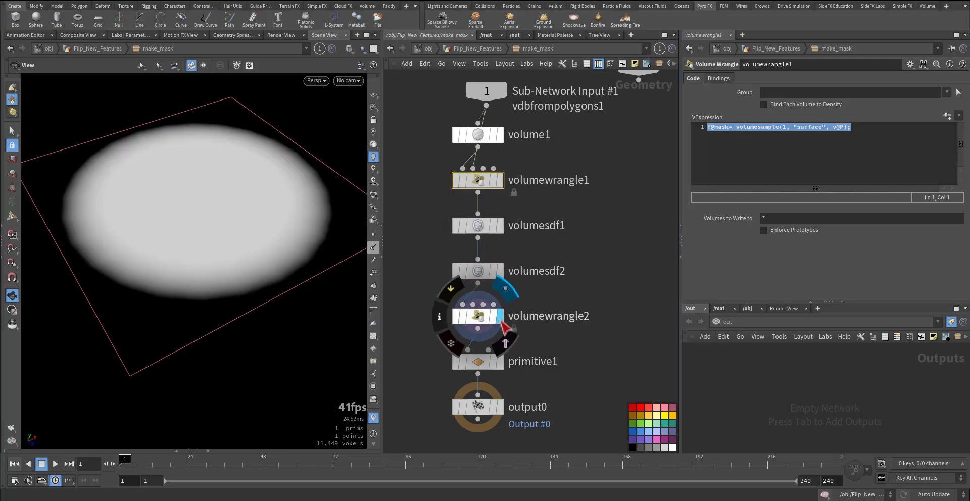
middle_click_drag(583, 368, 578, 311)
middle_click(473, 266)
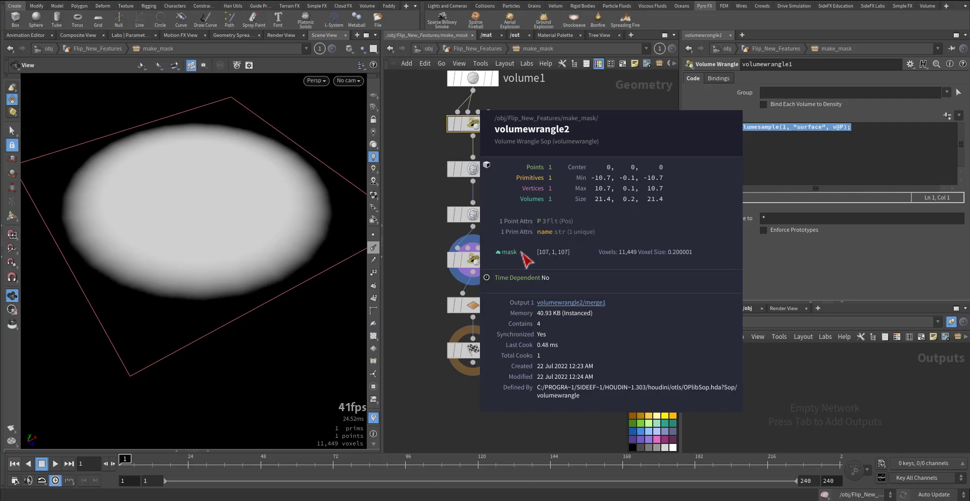
left_click(475, 309)
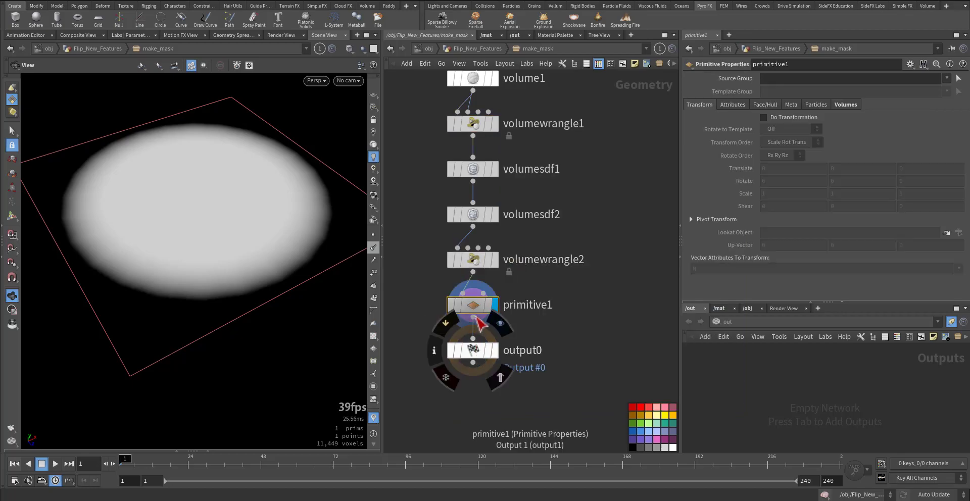
middle_click(474, 310)
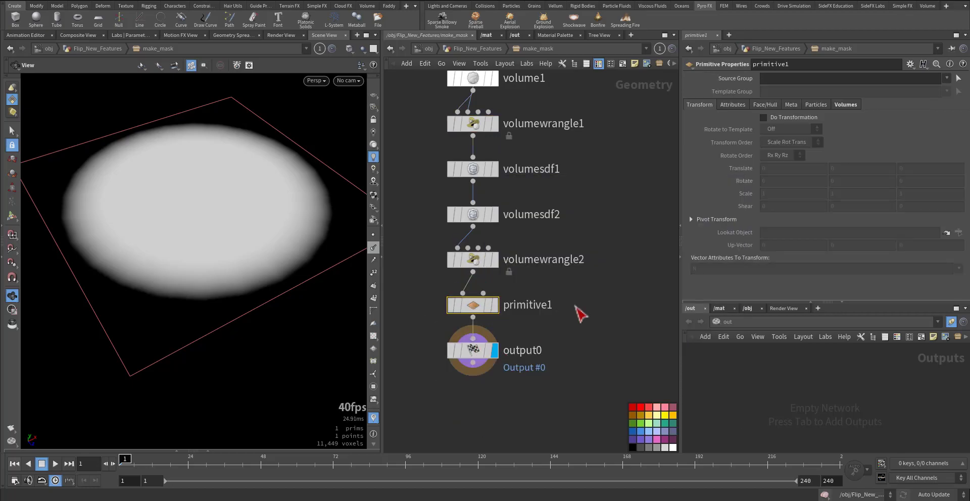
- Return to Flip_New_Features, display adjust_domain, and examine the VEX expression of the volumewrangle1 inside it
left_click(478, 48)
middle_click_drag(450, 254, 450, 205)
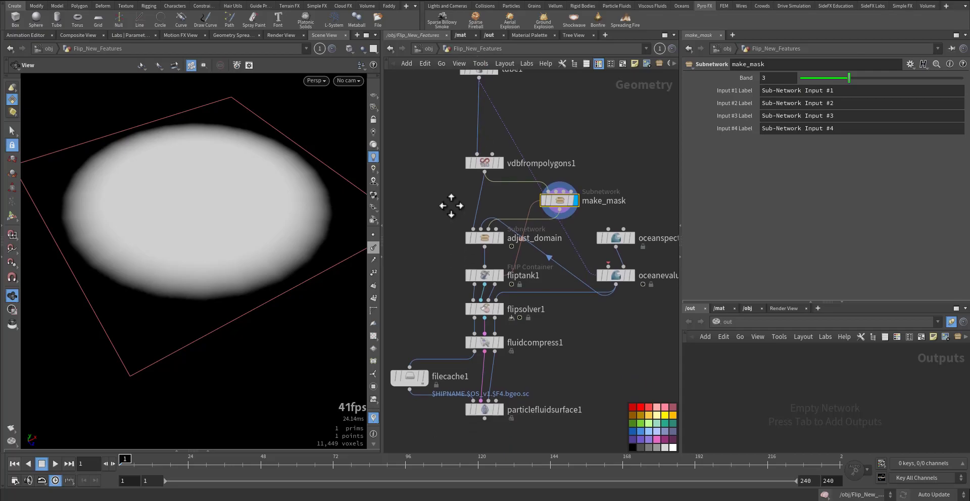
left_click(501, 238)
double_click(487, 242)
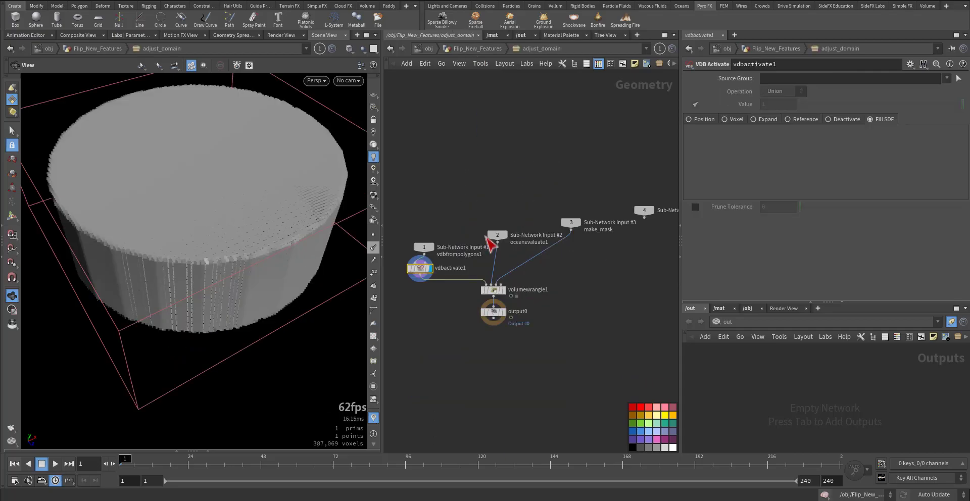
left_click_drag(559, 305, 470, 280)
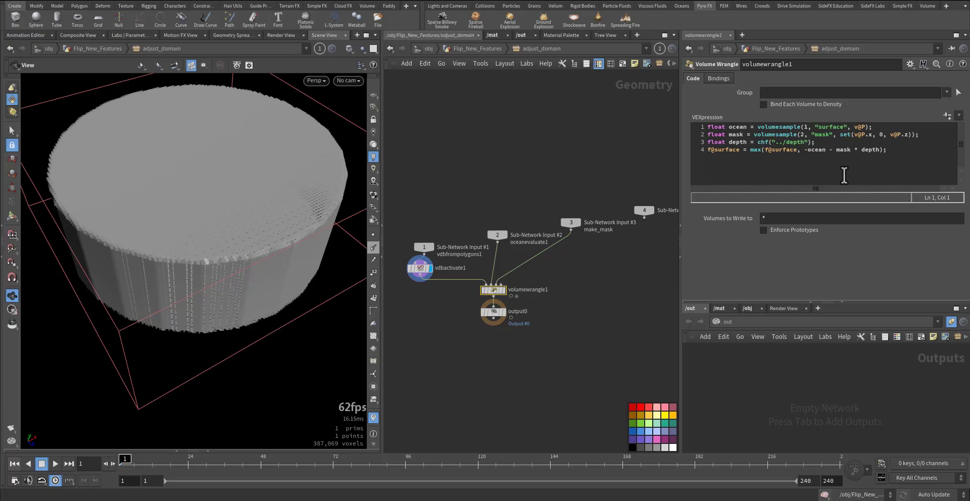
left_click_drag(897, 156, 730, 128)
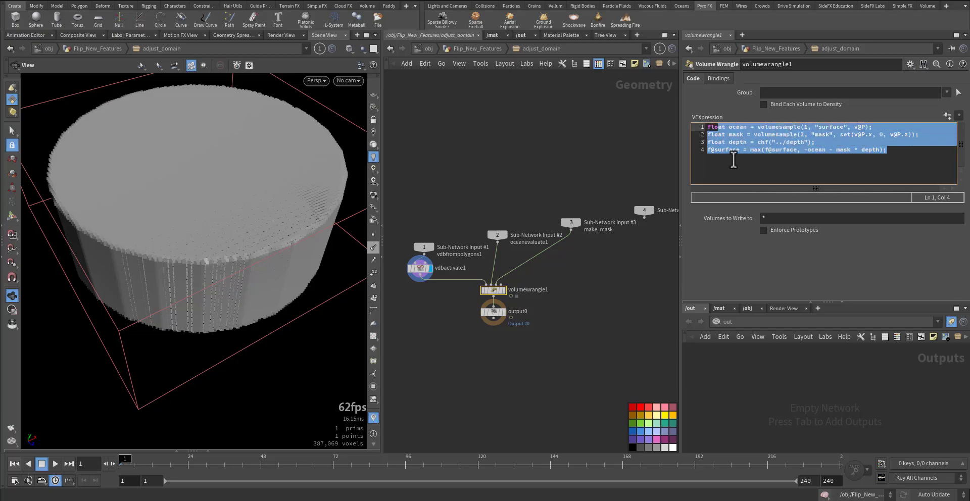
- Return to Flip_New_Features, display the fliptank1 FLIP container and set its Particle Separation to 0.3
left_click(458, 52)
middle_click_drag(439, 261, 421, 220)
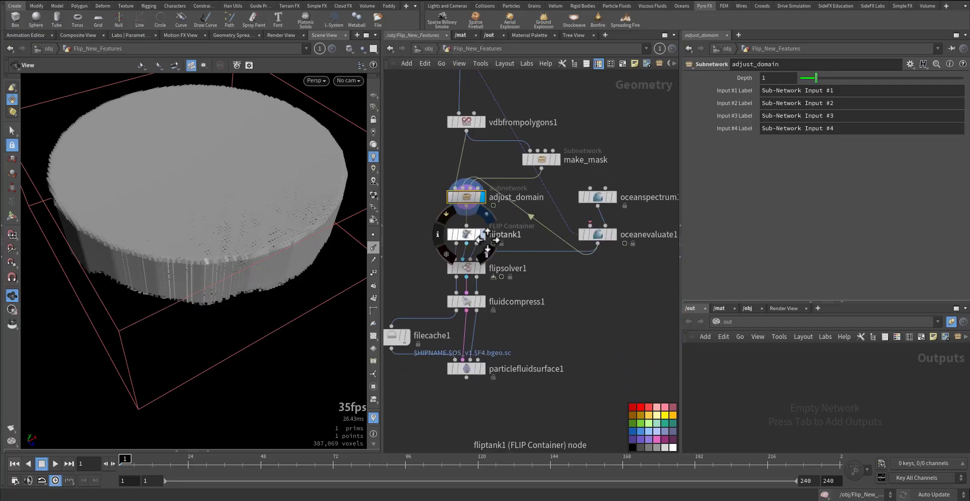
left_click(481, 234)
left_click(466, 234)
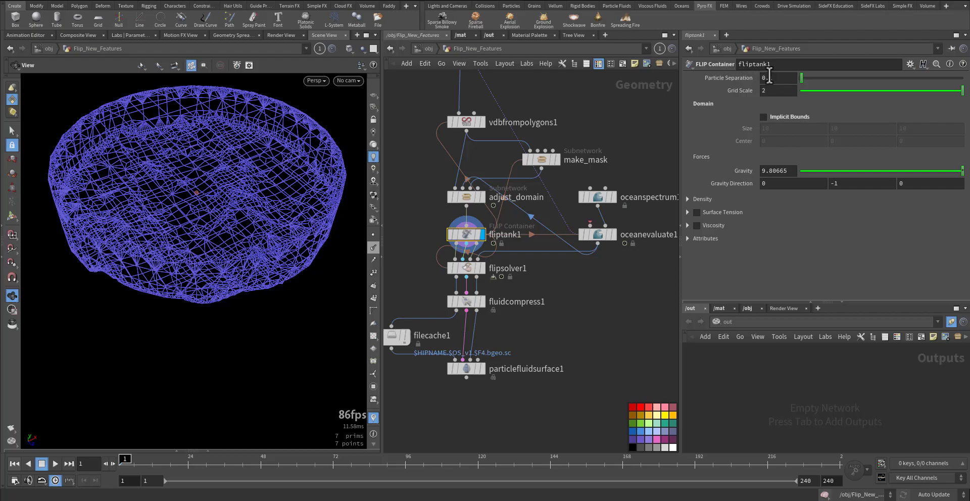
type("3")
key("Return")
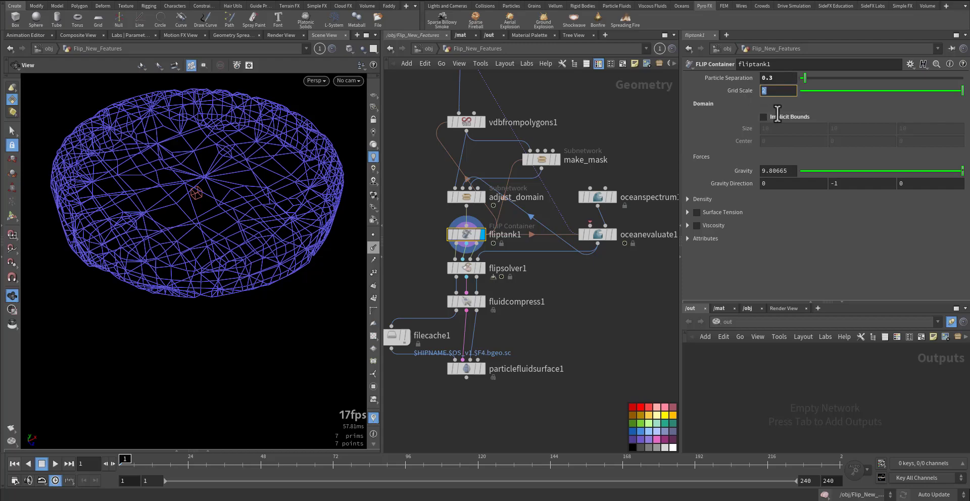
- Examine fliptank1's density, gravity, surface tension, viscosity and attribute settings
left_click(687, 199)
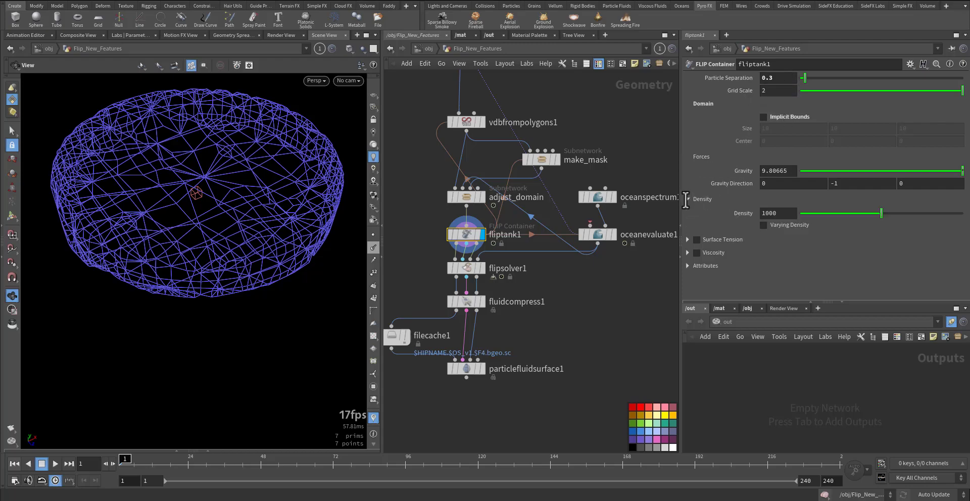
left_click(687, 199)
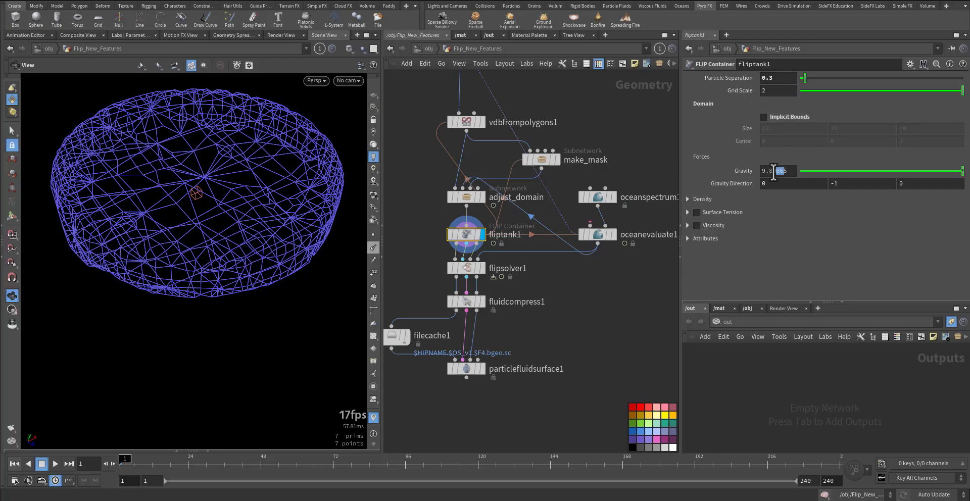
left_click_drag(785, 171, 760, 171)
left_click(860, 185)
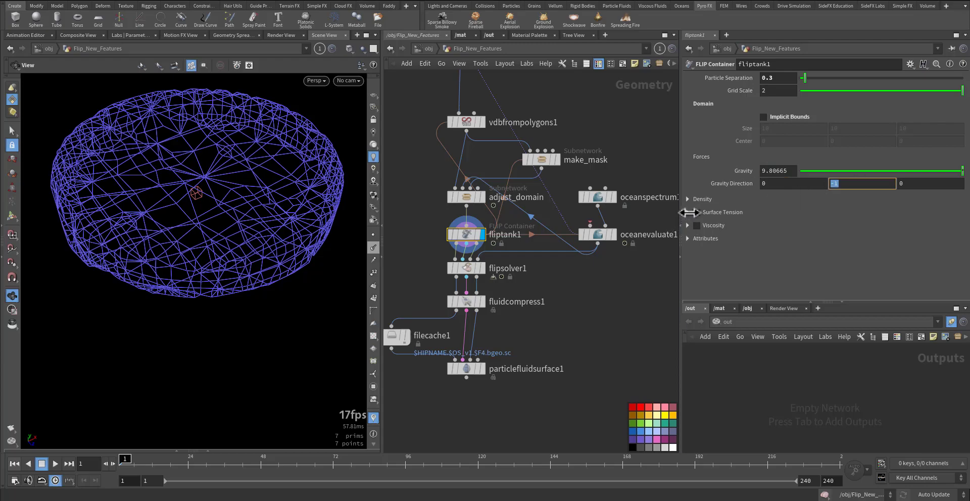
left_click(688, 212)
left_click(687, 265)
scroll(688, 279, "down", 1)
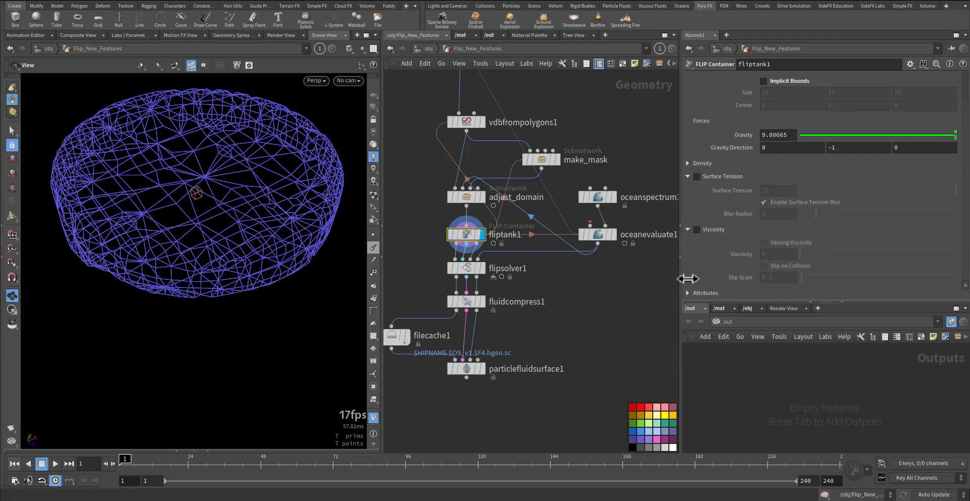
left_click(688, 293)
scroll(705, 261, "down", 2)
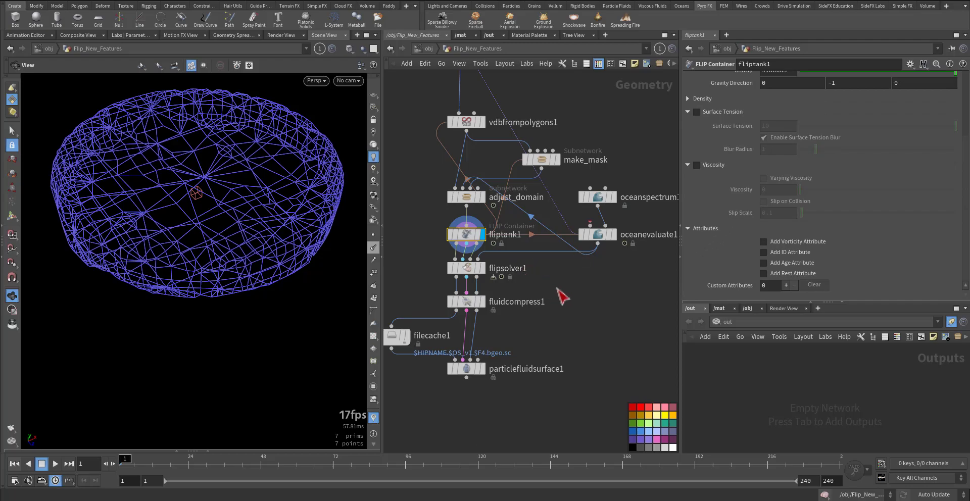
- Display flipsolver1, play the FLIP particle simulation, and return to the first frame
middle_click_drag(506, 281, 508, 253)
left_click(484, 239)
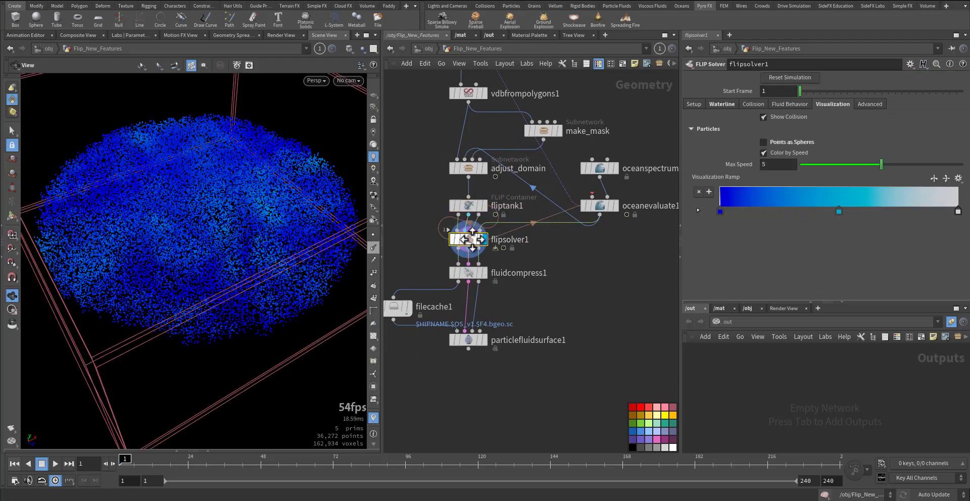
left_click_drag(229, 244, 235, 263)
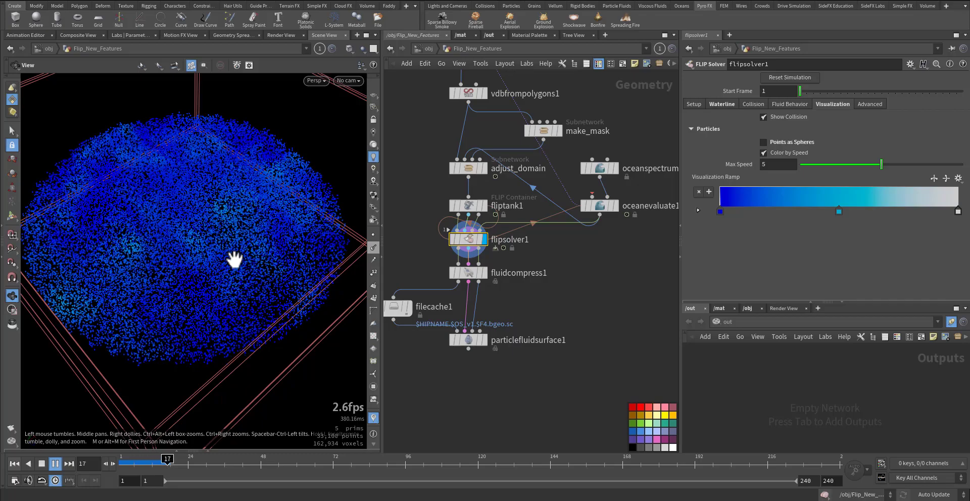
key("ctrl+Up")
- Select oceanspectrum1 and oceanevaluate1 together to check how they feed the FLIP network
middle_click_drag(549, 254, 542, 286)
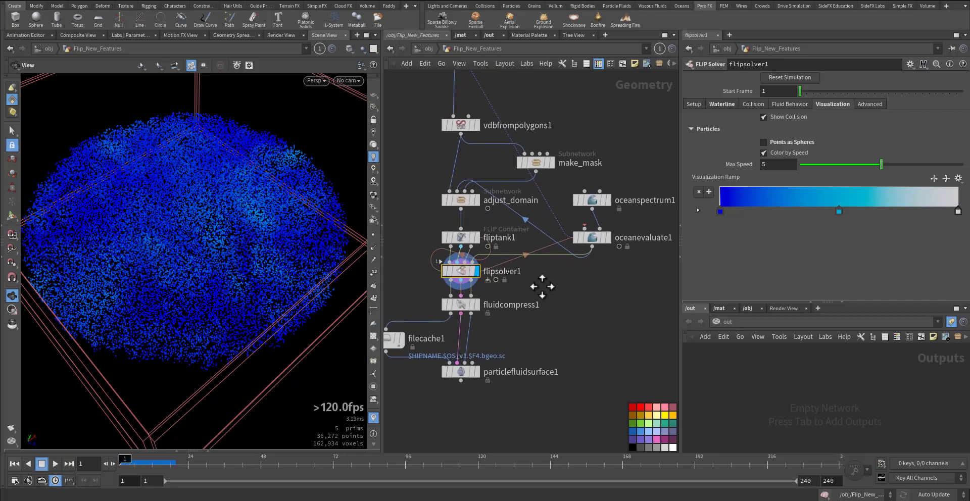
middle_click_drag(633, 164, 613, 171)
left_click(572, 244)
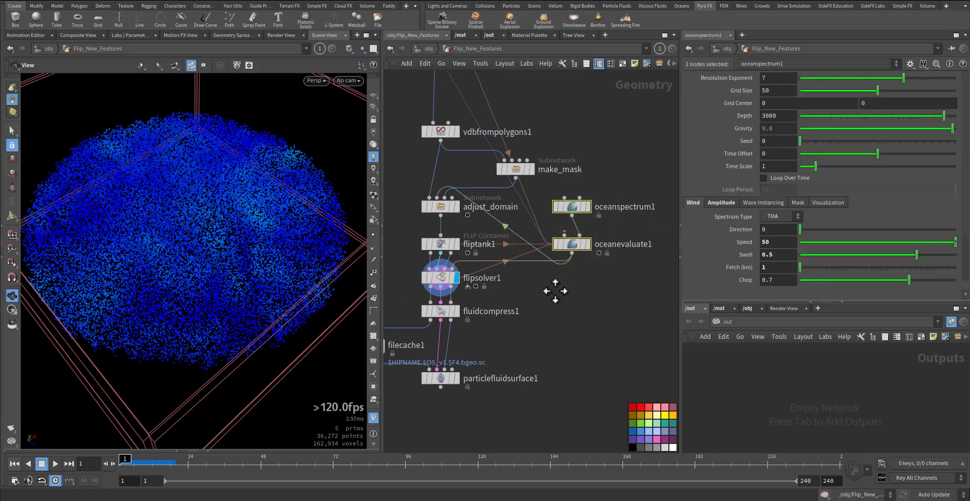
- Examine flipsolver1's setup settings, toggle its Waterline option on and off, and check the available boundary condition types
left_click(441, 278)
left_click(694, 105)
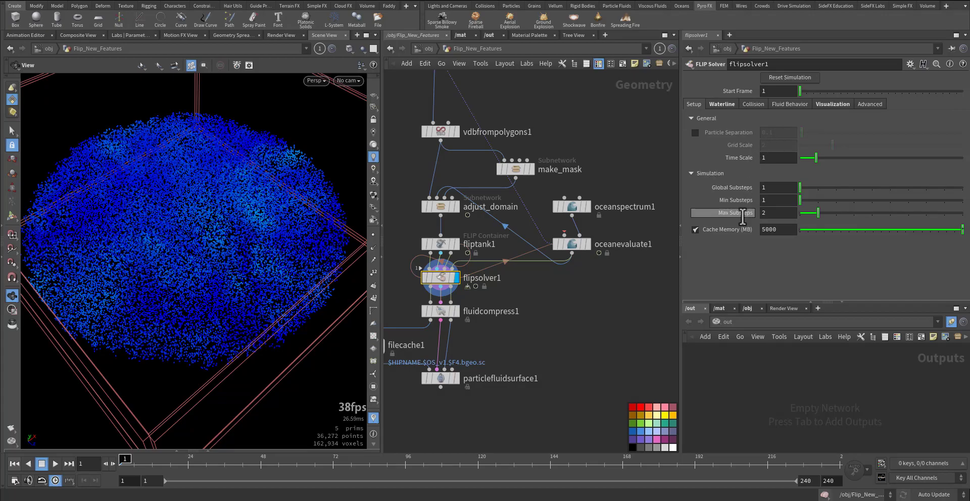
left_click(723, 104)
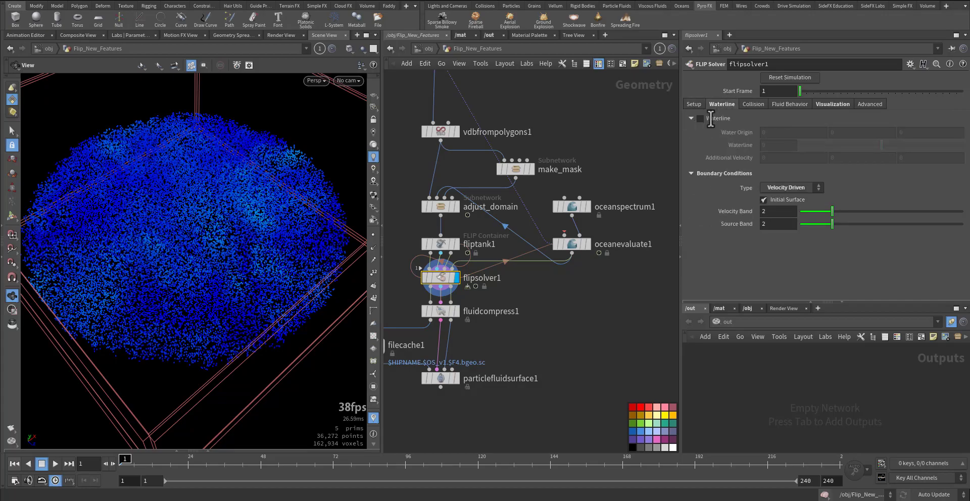
left_click(701, 118)
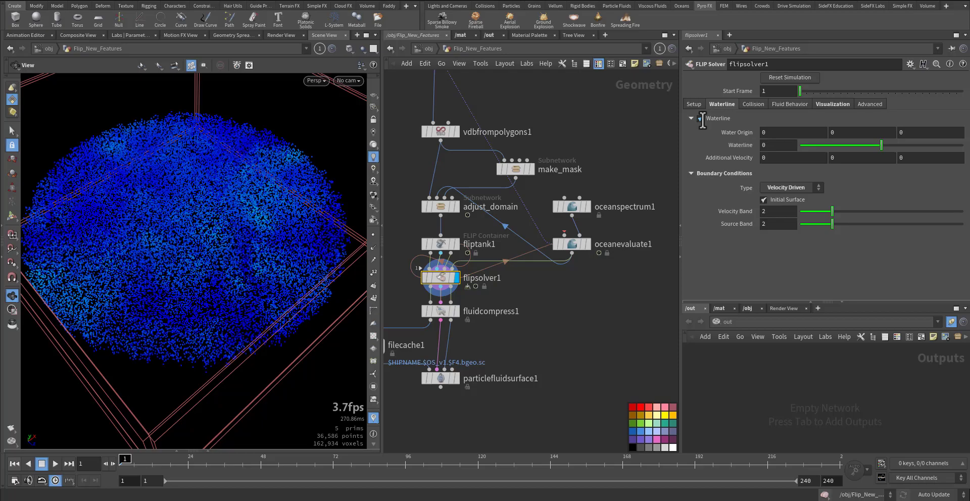
left_click(701, 119)
left_click(701, 119)
left_click(702, 119)
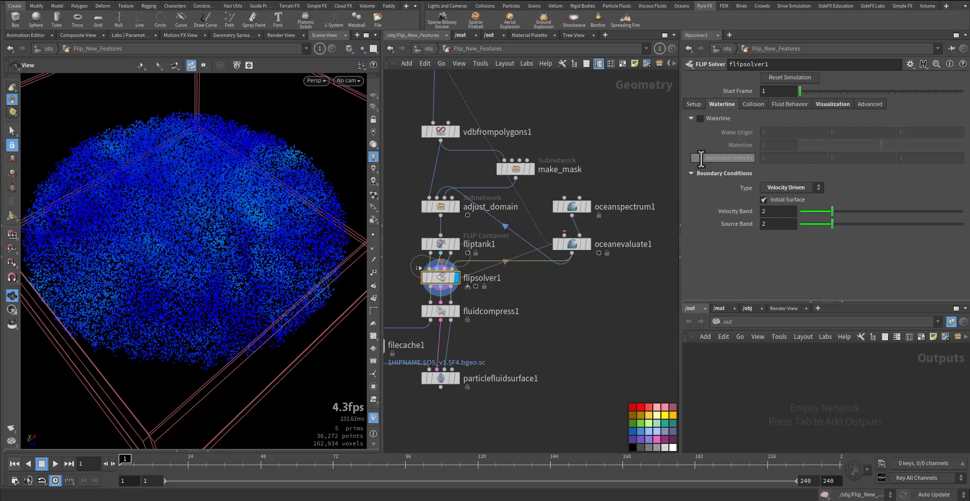
left_click(801, 187)
left_click(789, 198)
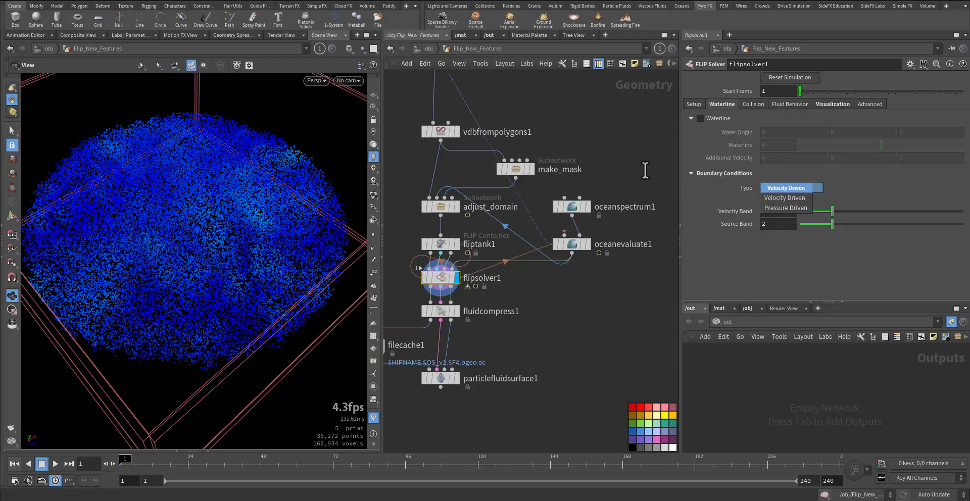
- Examine flipsolver1's particle collision choices and its ground plane settings
left_click(753, 104)
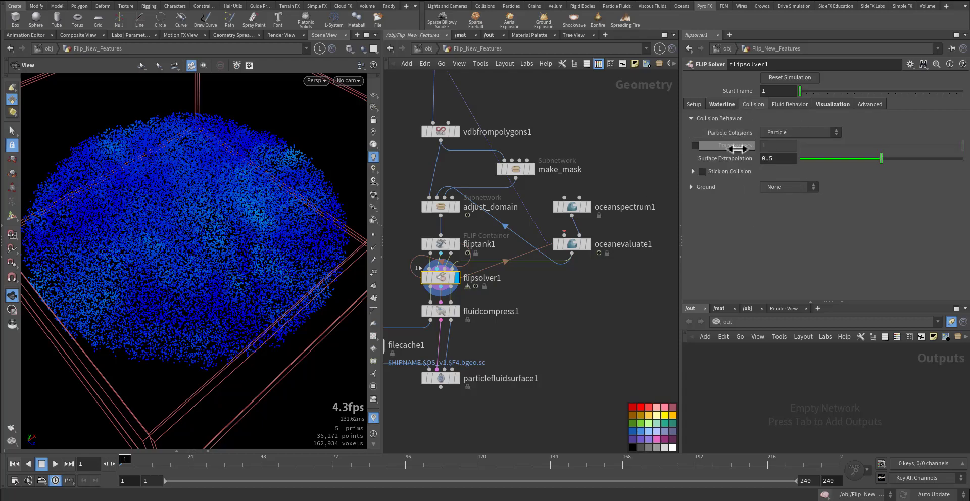
left_click(783, 132)
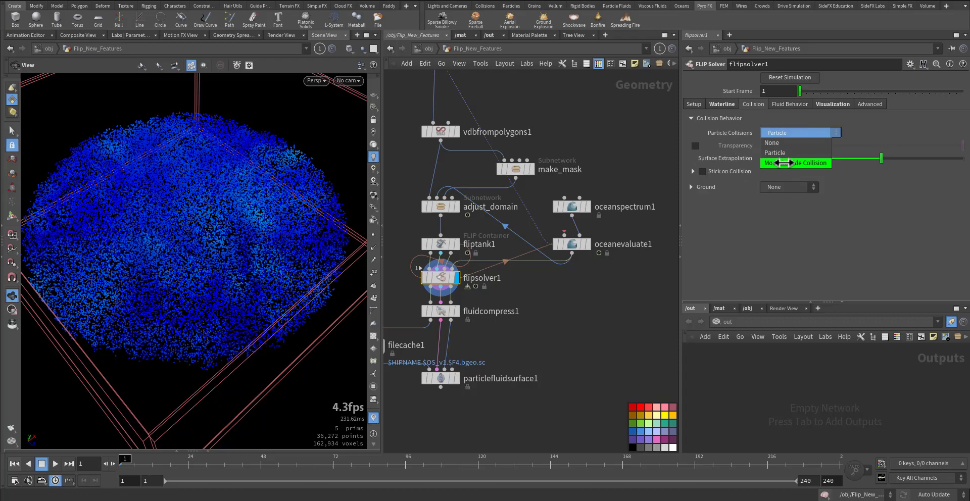
left_click(699, 187)
left_click(699, 187)
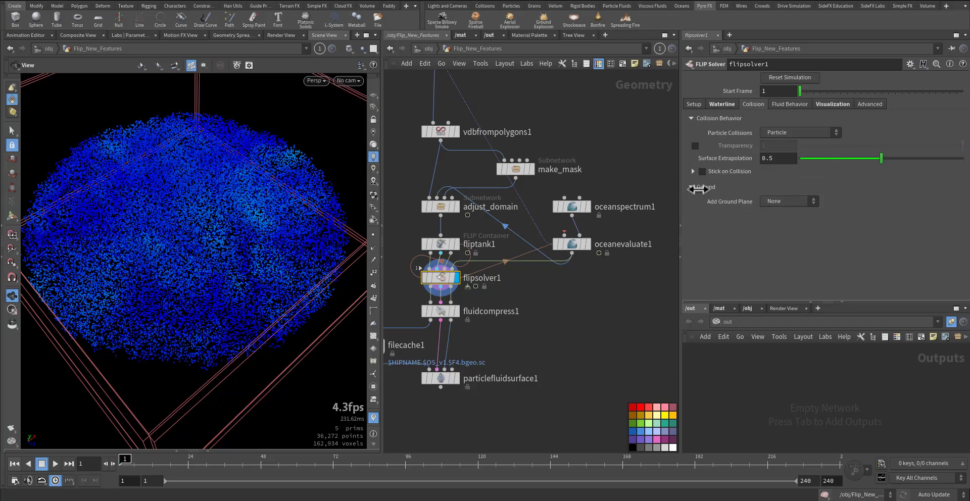
left_click(780, 197)
left_click(779, 197)
- Set flipsolver1's Velocity Transfer to FLIP (Splashy) and expand its Air Incompressibility and Enforce Particle Separation settings
left_click(789, 104)
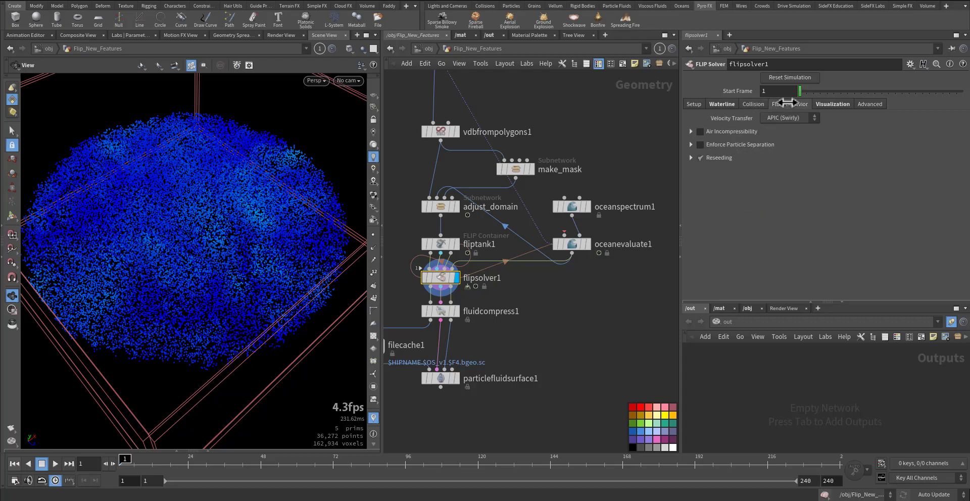
left_click(791, 117)
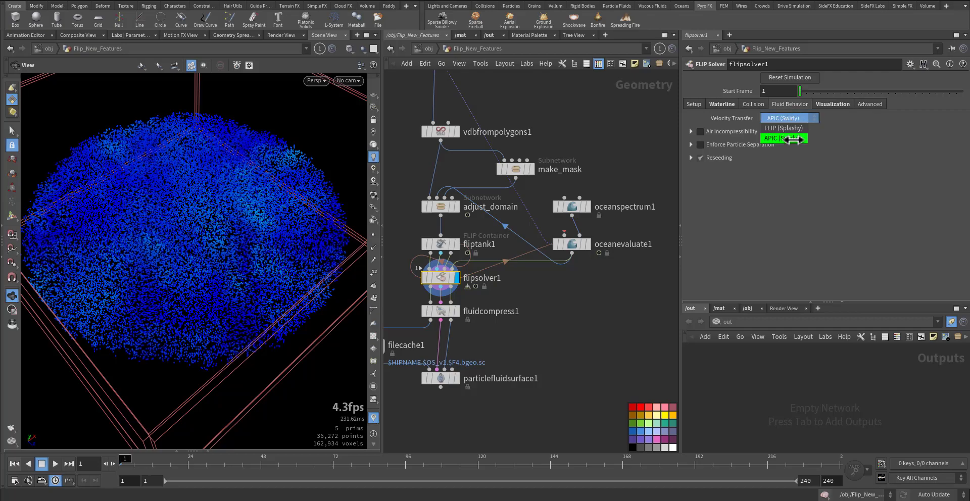
left_click(787, 129)
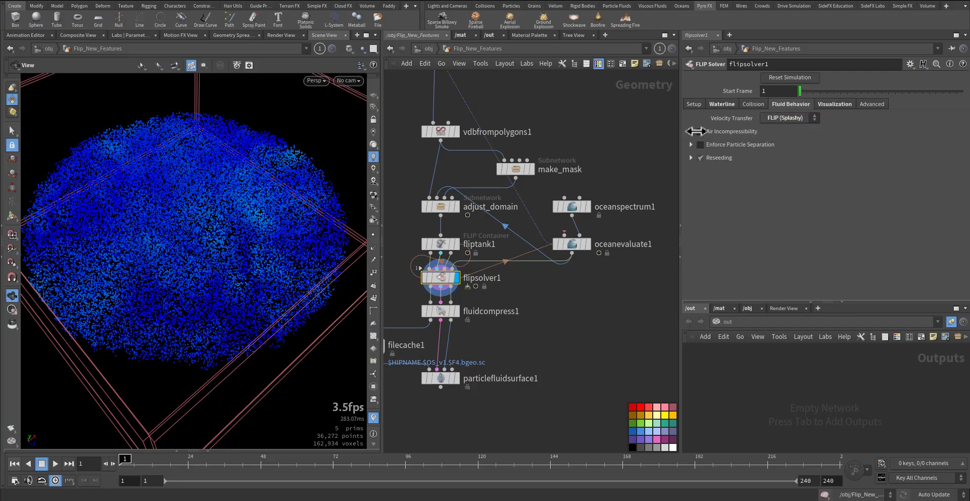
left_click(698, 132)
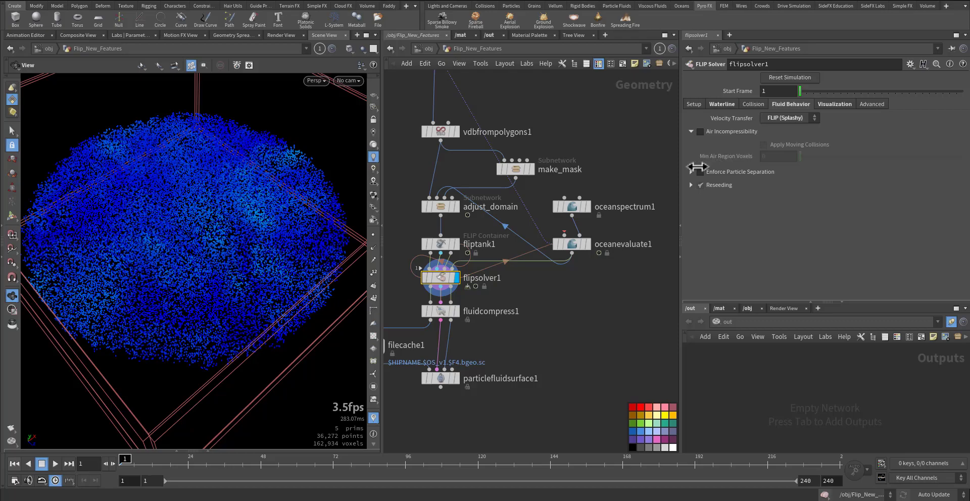
left_click(691, 173)
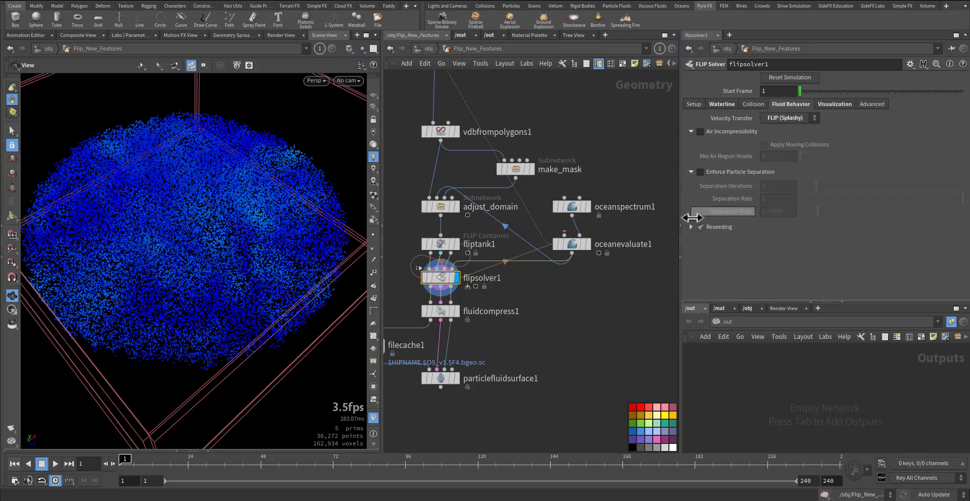
- Examine flipsolver1's particle visualization, advanced solving and checkpoint settings
left_click(822, 104)
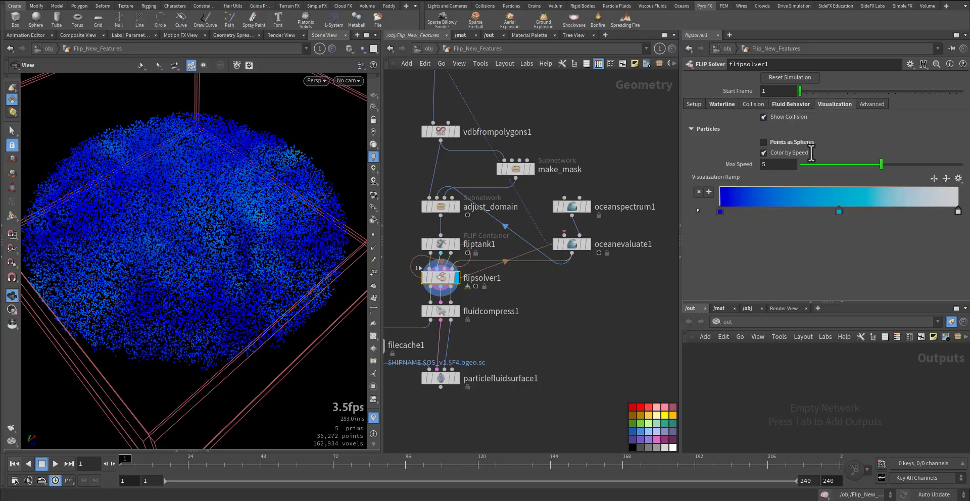
left_click(865, 104)
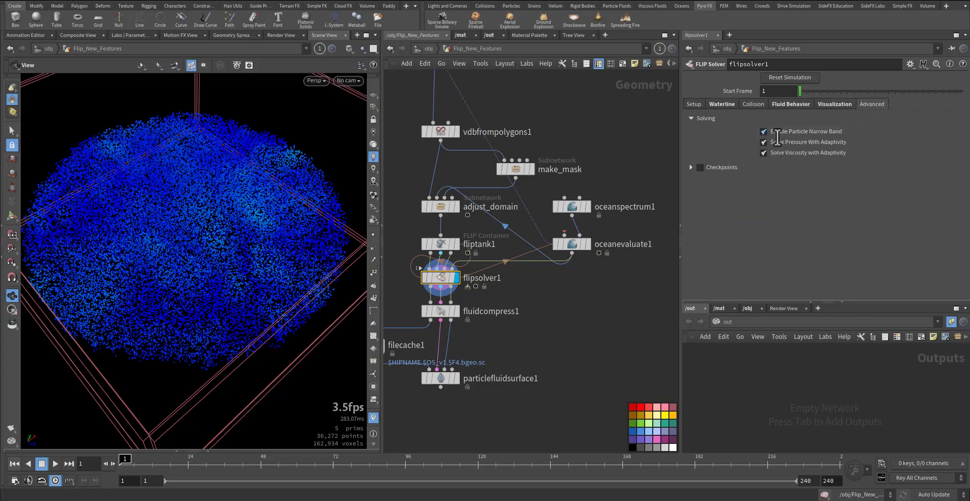
left_click(690, 167)
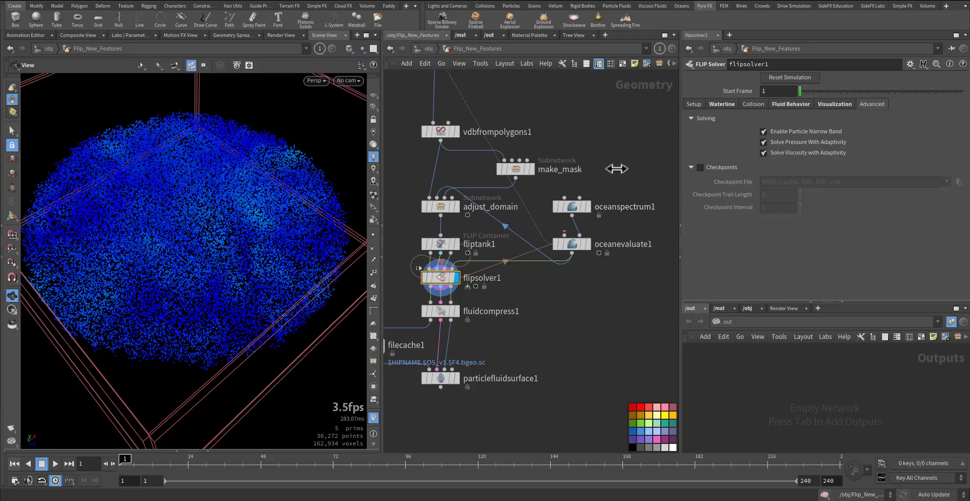
- Display oceanspectrum1 and examine its amplitude settings
middle_click_drag(616, 174, 621, 209)
left_click(586, 243)
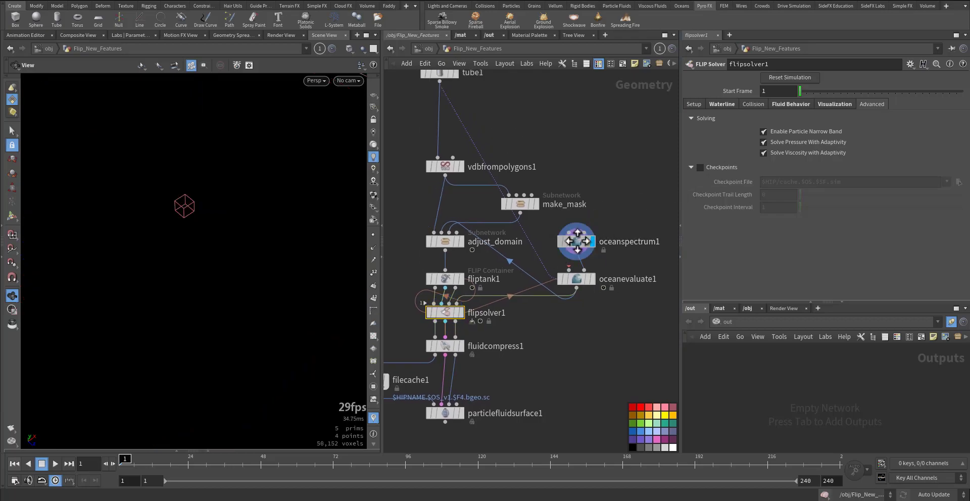
left_click(578, 241)
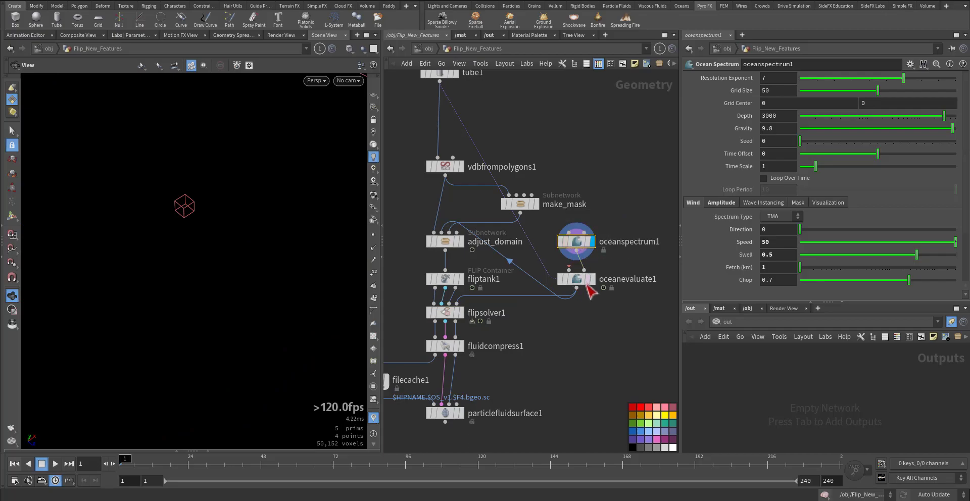
mouse_move(602, 287)
left_click(722, 202)
scroll(702, 235, "down", 3)
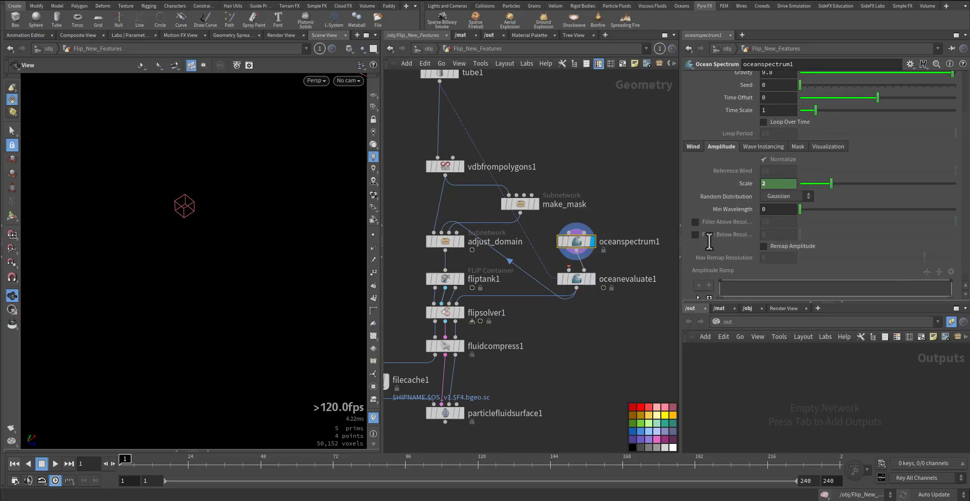
scroll(709, 241, "down", 1)
scroll(700, 238, "up", 5)
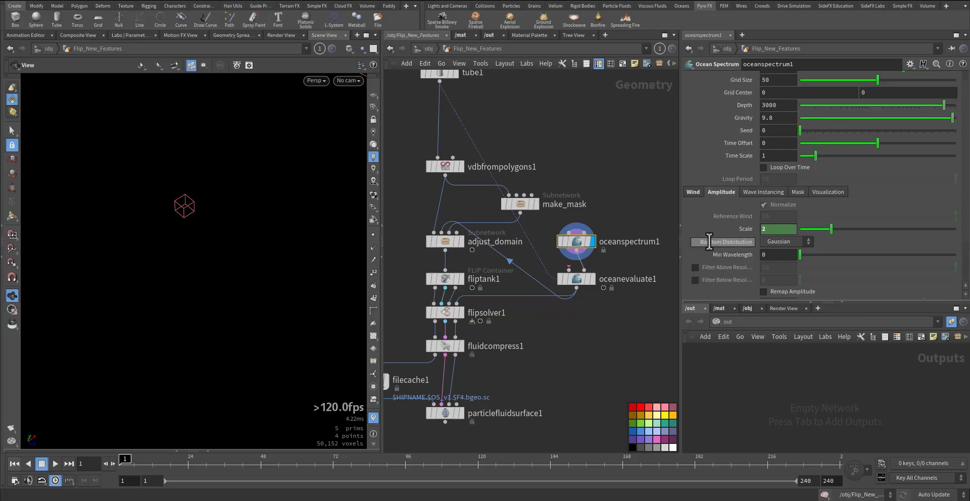
- Examine oceanspectrum1's wind, mask and wave instancing settings
left_click(693, 192)
left_click(756, 193)
left_click(796, 192)
left_click(822, 192)
left_click(796, 192)
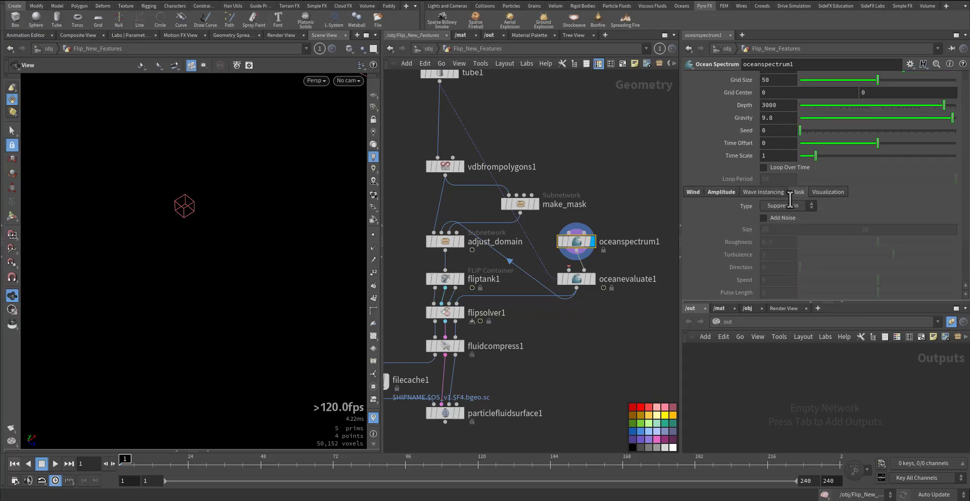
scroll(740, 230, "down", 2)
scroll(739, 230, "up", 1)
left_click(729, 170)
left_click(760, 169)
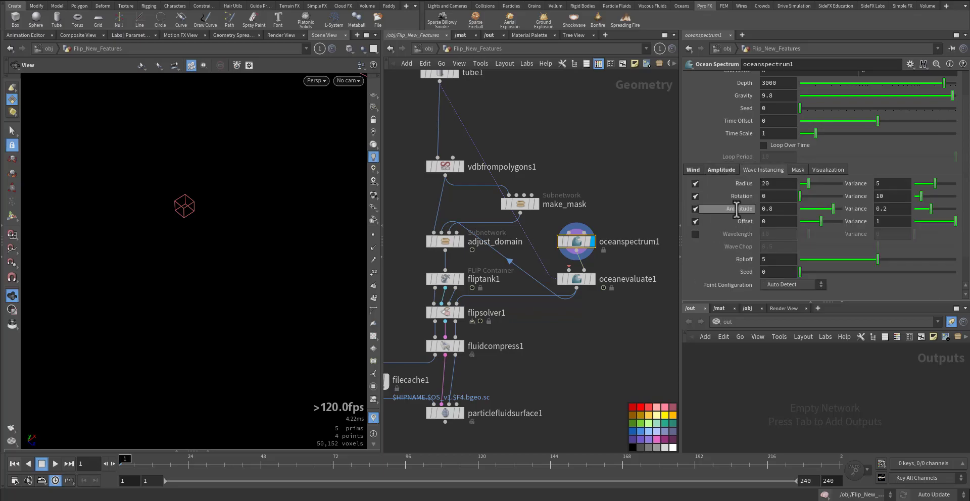
scroll(738, 229, "down", 3)
scroll(743, 232, "up", 3)
- Set oceanspectrum1's Visualize option to Spectrum and inspect the whole coloured spectrum grid
left_click(823, 192)
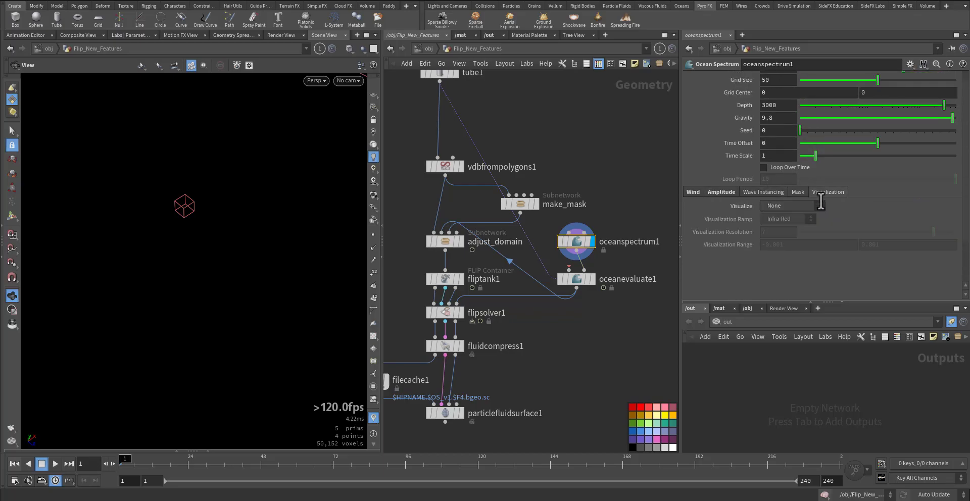
left_click(804, 207)
left_click(791, 217)
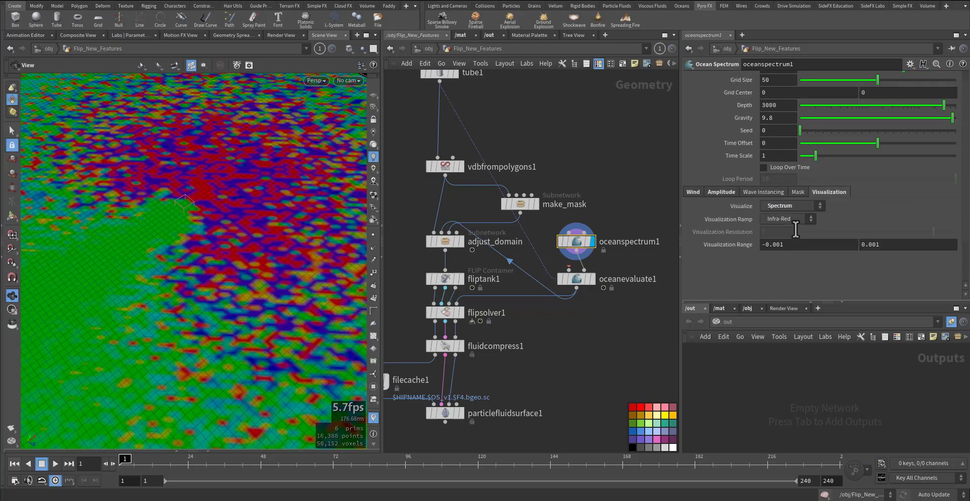
right_click_drag(319, 216, 158, 289)
middle_click_drag(234, 248, 198, 260)
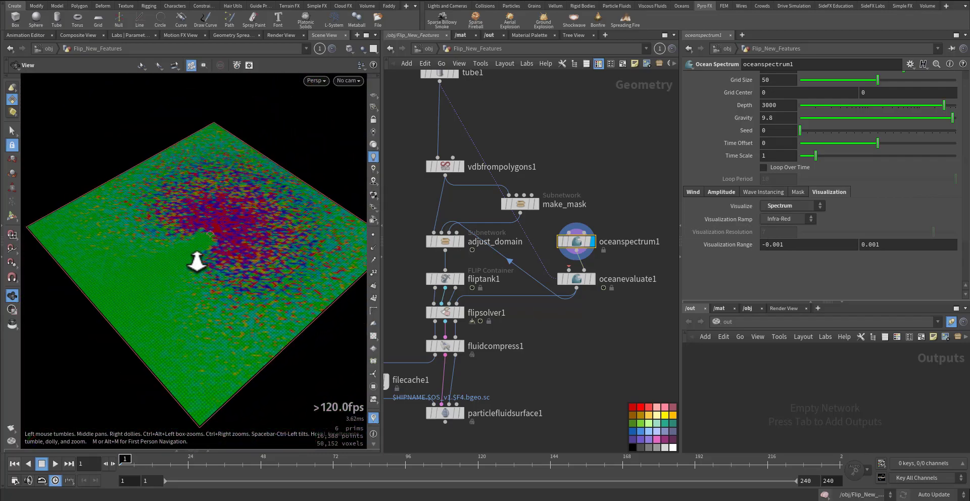
right_click_drag(197, 260, 228, 248)
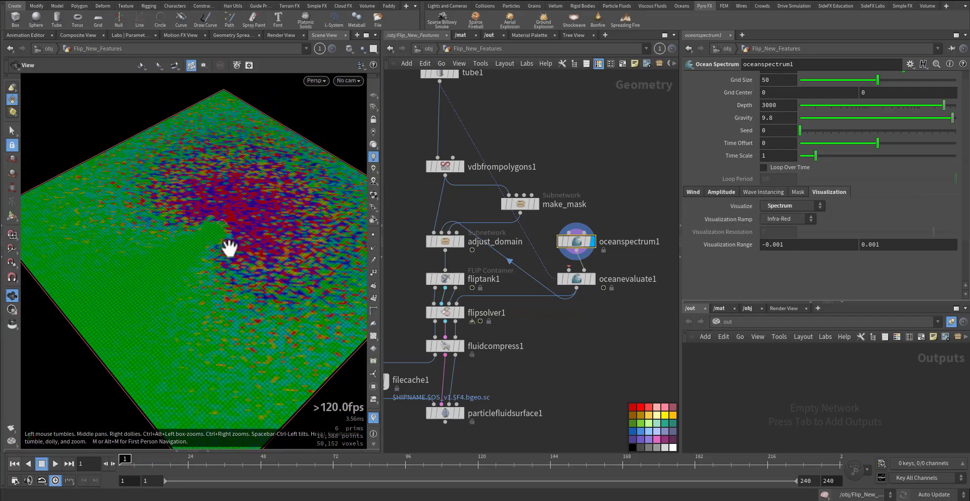
- Preview oceanspectrum1's mask visualization and set its Visualize option back to None
left_click(795, 205)
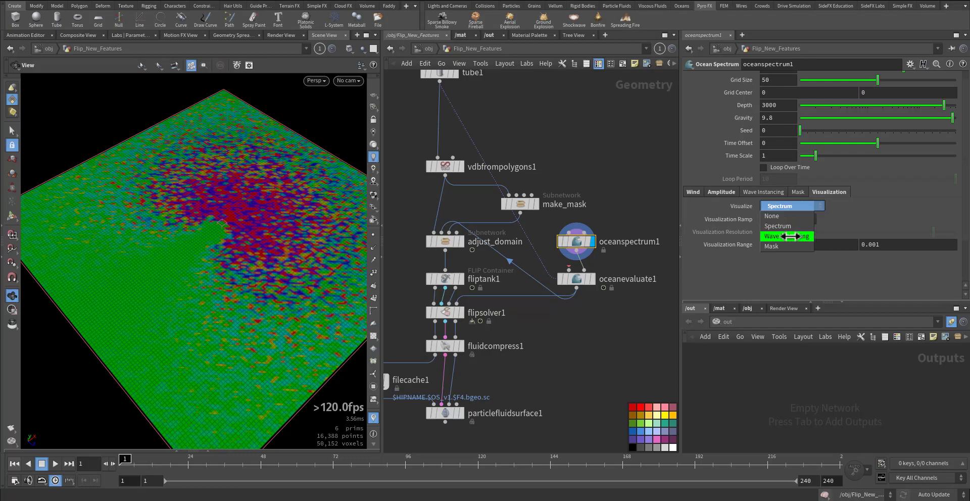
left_click(788, 223)
left_click(791, 206)
left_click(786, 241)
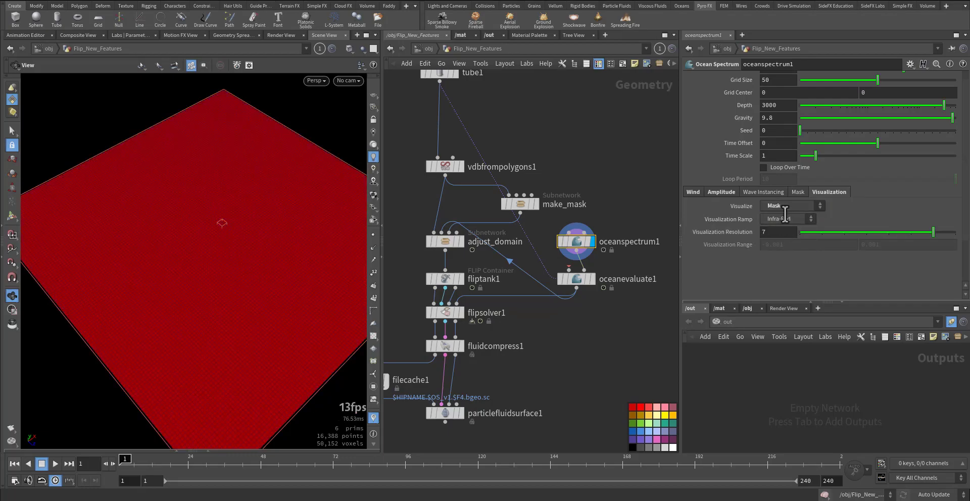
left_click(787, 206)
left_click(785, 215)
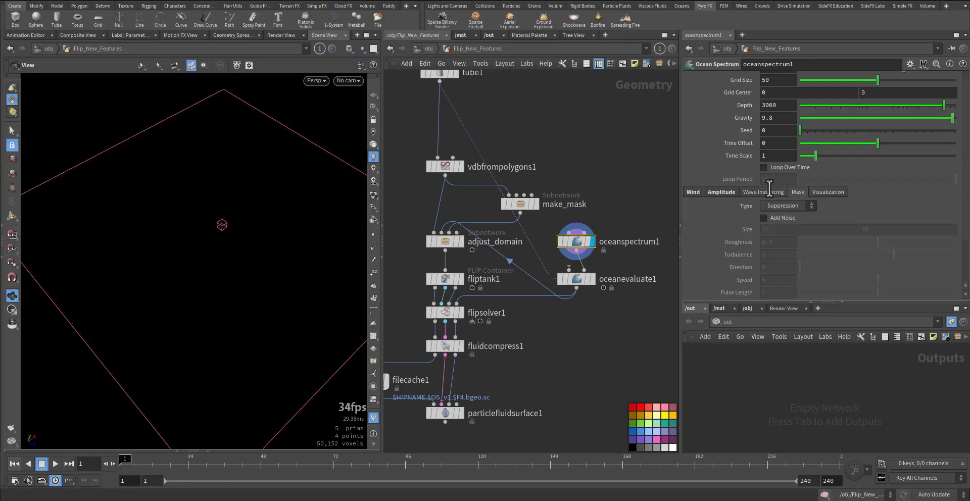
- Review oceanspectrum1's wave instancing parameters, including radius, rotation, amplitude and offset, and return to its wind settings
left_click(770, 191)
scroll(718, 241, "down", 2)
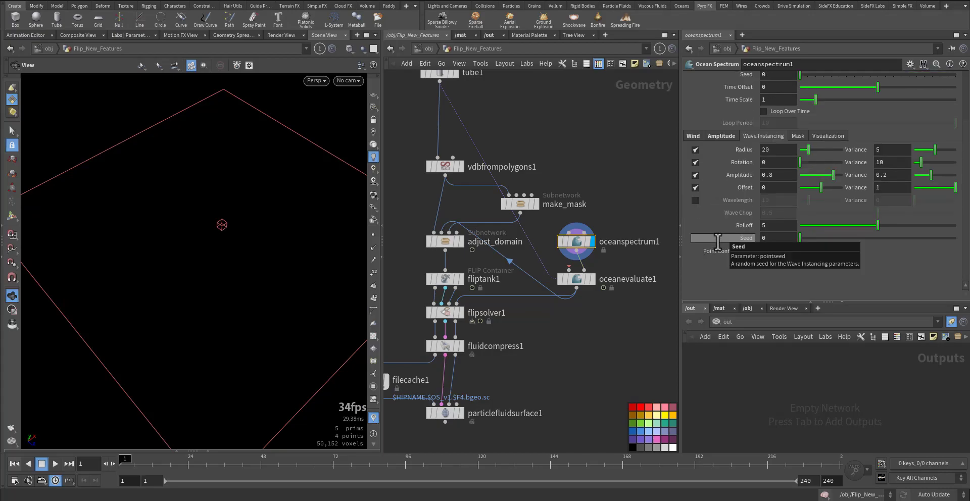
scroll(718, 239, "up", 2)
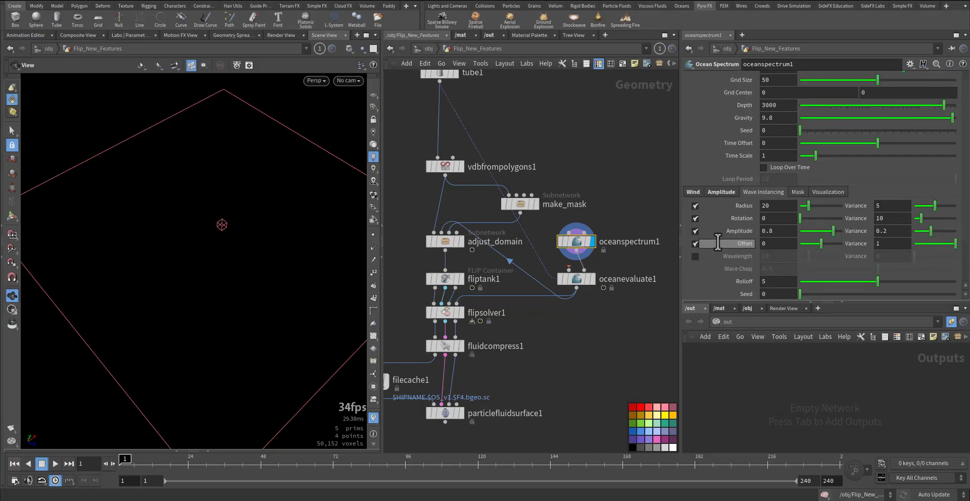
left_click(693, 192)
- Examine oceanevaluate1's general resolution and depth parameters along with its geometry output options
left_click(577, 278)
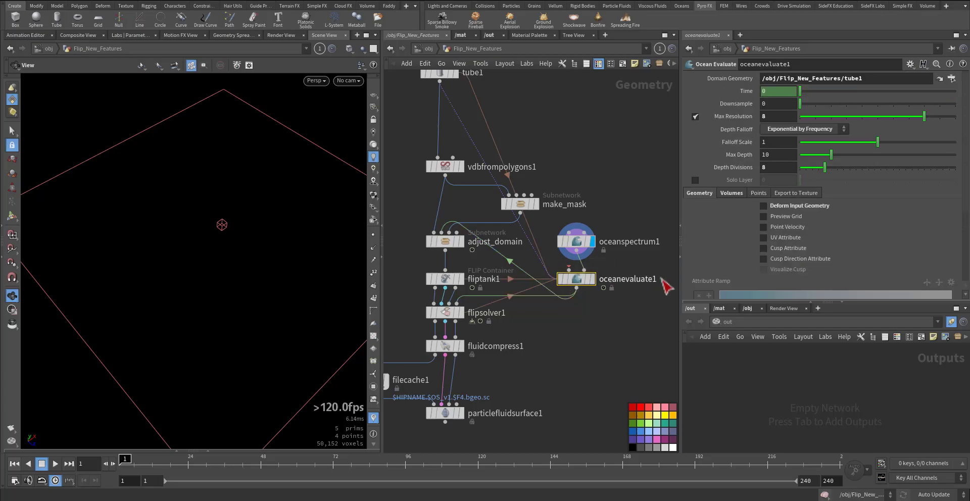
scroll(727, 212, "down", 3)
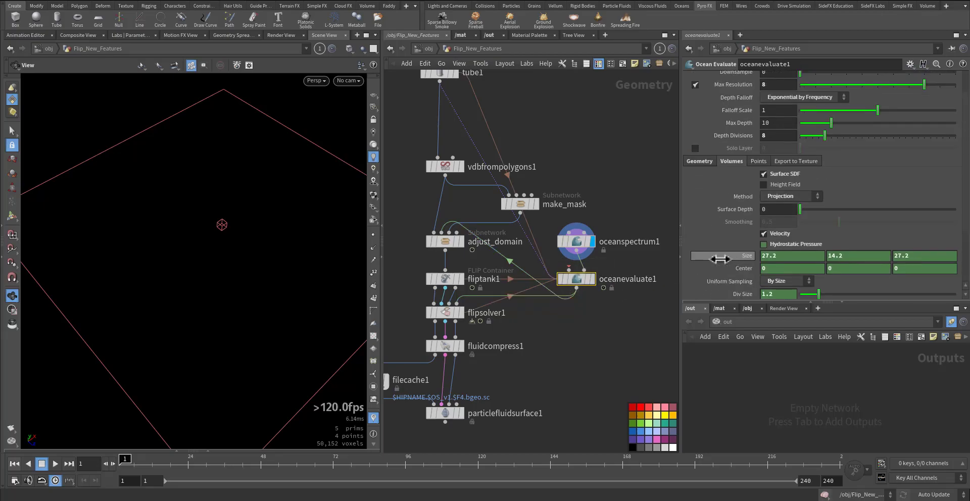
left_click(699, 161)
scroll(707, 161, "up", 2)
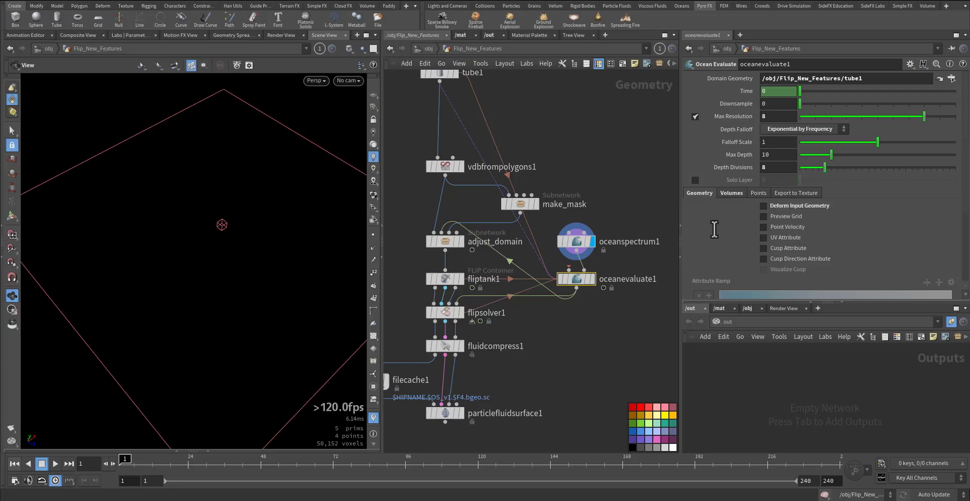
scroll(716, 227, "down", 3)
scroll(718, 222, "up", 3)
- Examine oceanevaluate1's volume sampling, points and texture export settings
left_click(731, 193)
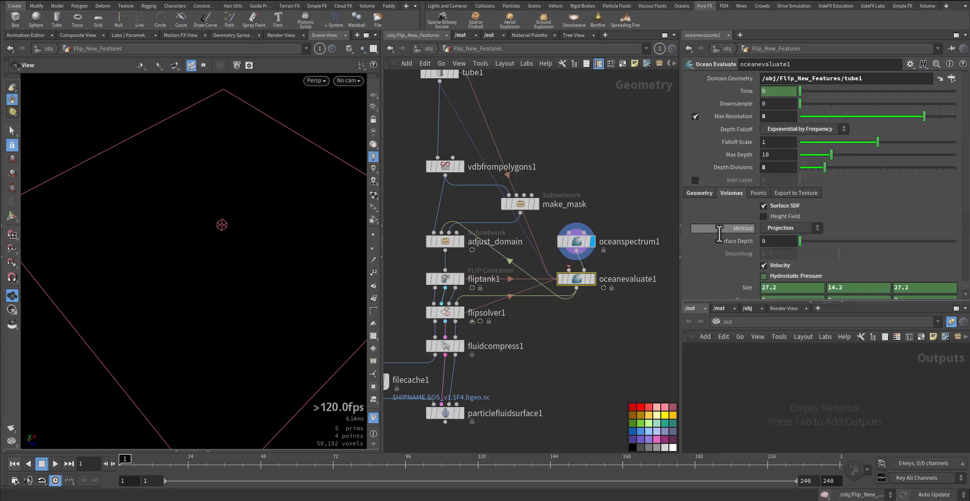
scroll(718, 237, "down", 2)
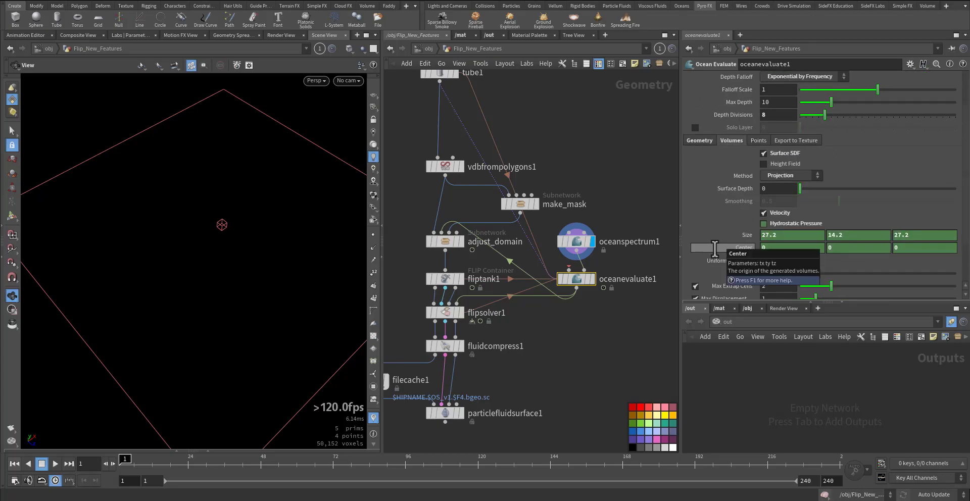
scroll(715, 249, "down", 3)
scroll(715, 248, "up", 4)
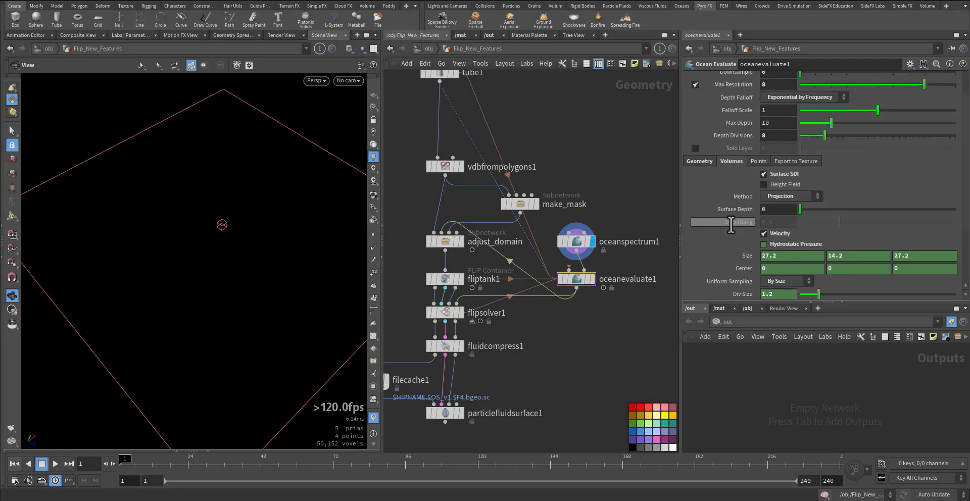
left_click(760, 161)
left_click(806, 162)
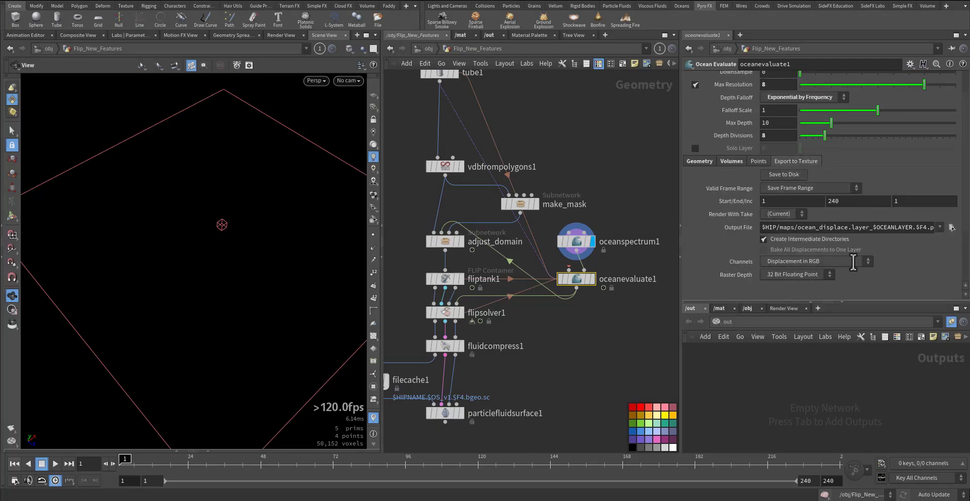
- Display oceanevaluate1, add a Grid node above the ocean nodes and shift the ocean nodes away from the main network
left_click(591, 279)
key("Tab")
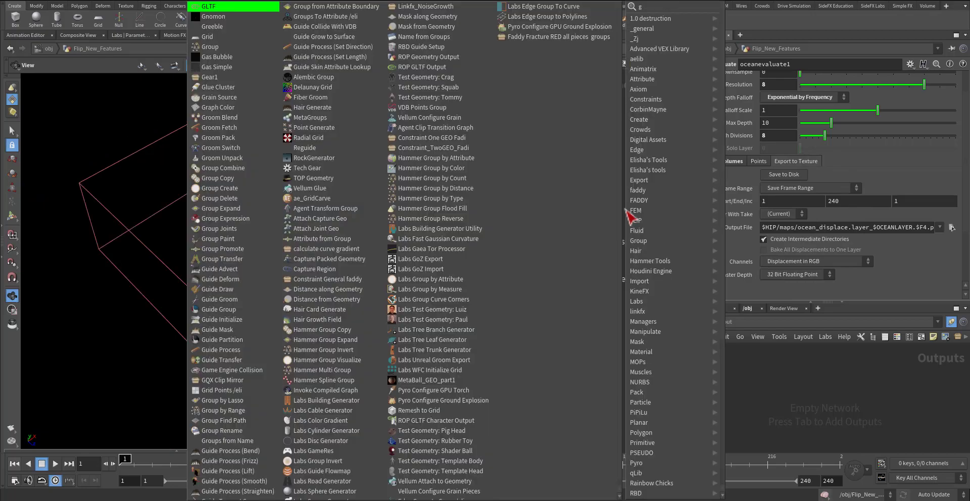
type("grid")
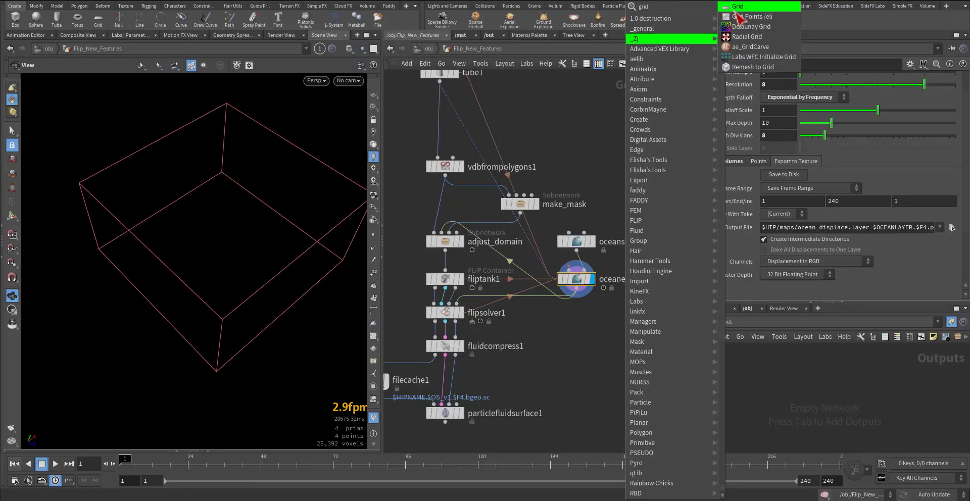
left_click(738, 6)
left_click(627, 213)
middle_click_drag(626, 211, 576, 216)
left_click_drag(571, 217, 507, 296)
left_click_drag(527, 252, 605, 252)
left_click(568, 242)
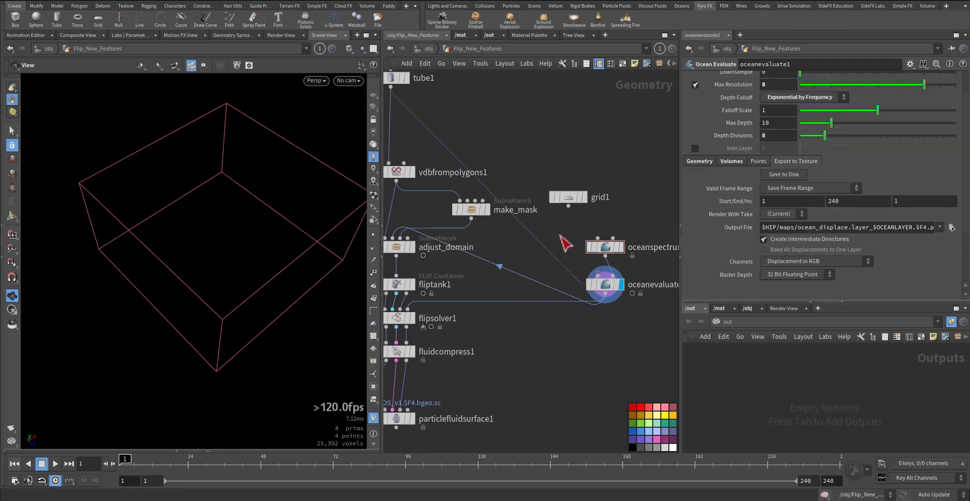
- Enable Preview Grid on oceanevaluate1, play the wave animation and return to the first frame
left_click(701, 161)
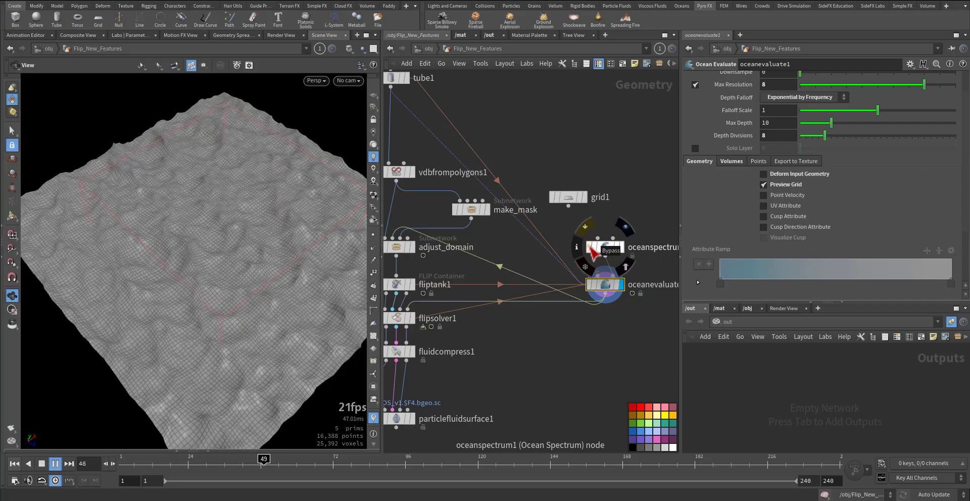
key("ctrl+Up")
- Display flipsolver1, play a few frames of the simulation, rewind to the first frame and inspect the particles up close
middle_click_drag(417, 327, 483, 286)
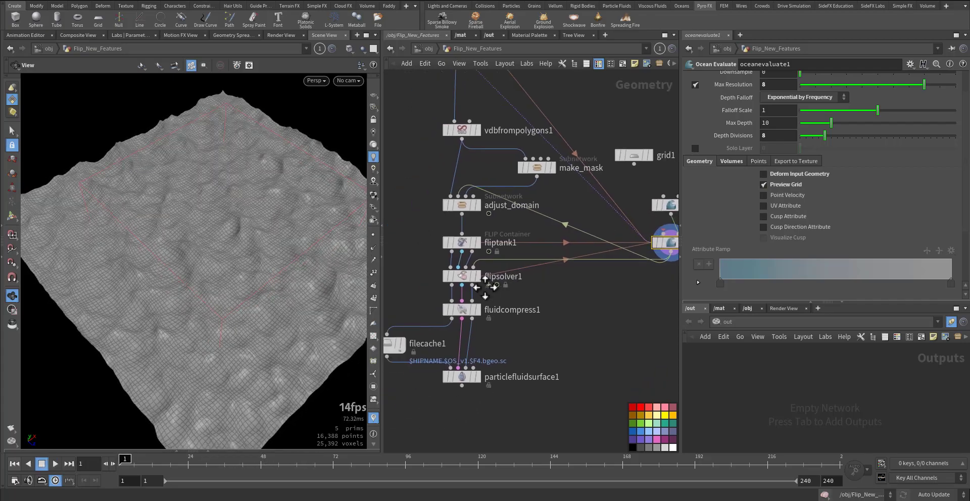
left_click(478, 276)
left_click(460, 276)
key("Up")
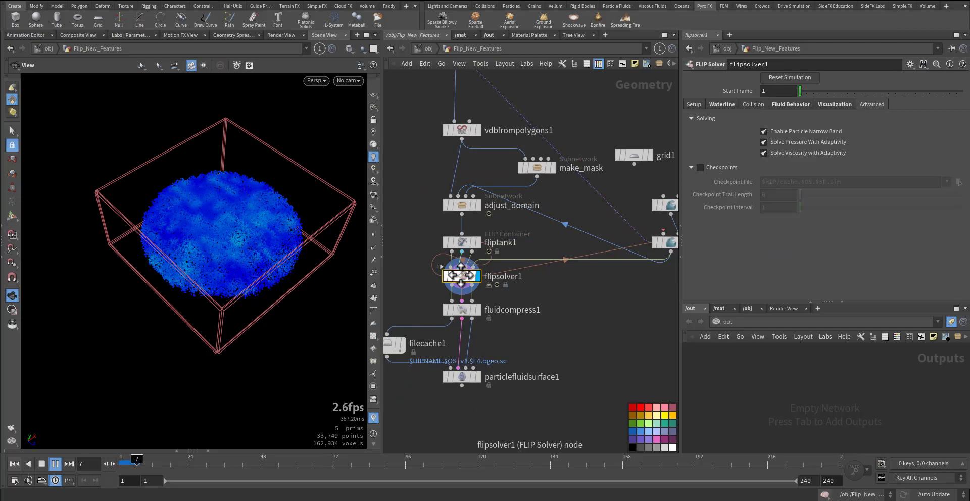
key("ctrl+Up")
middle_click_drag(533, 327, 575, 348)
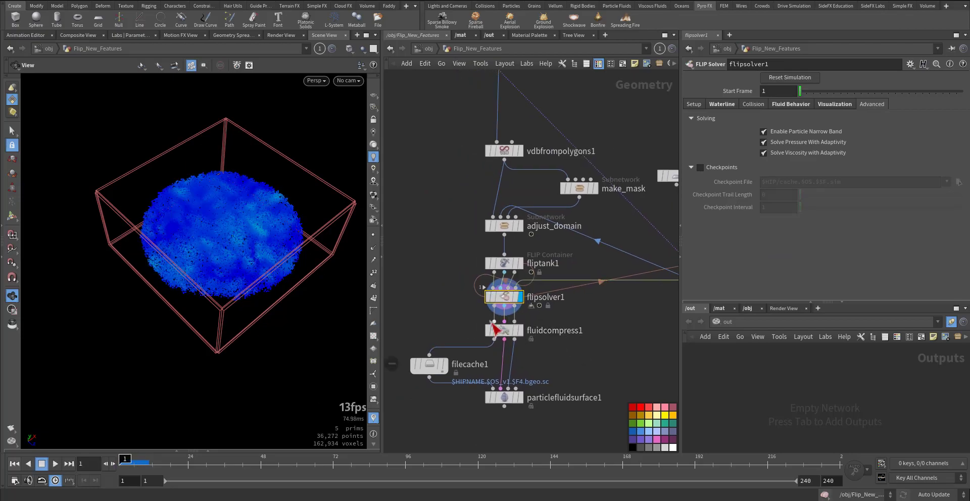
middle_click_drag(201, 256, 204, 313)
left_click_drag(206, 314, 245, 290)
right_click_drag(245, 290, 324, 270)
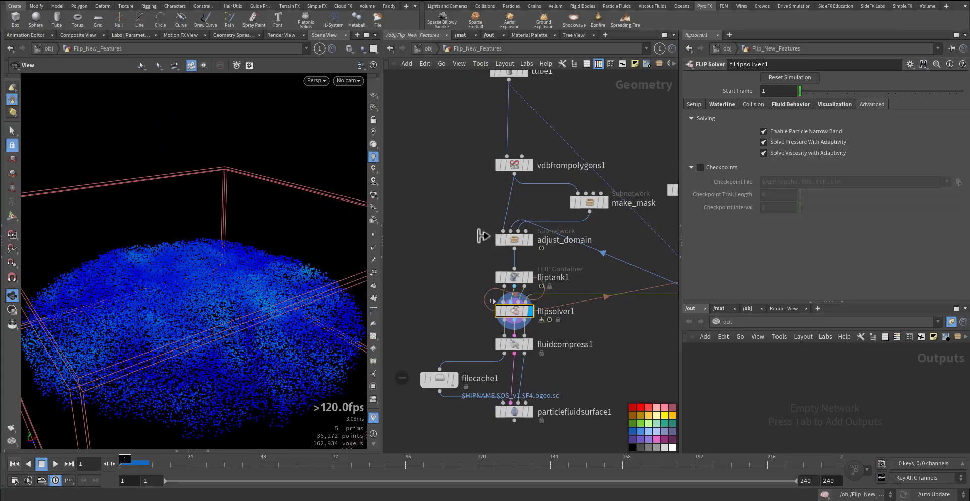
- Move oceanspectrum1 and oceanevaluate1 together closer to the FLIP network
middle_click_drag(625, 256, 580, 273)
middle_click_drag(647, 312, 522, 297)
left_click_drag(610, 214, 557, 278)
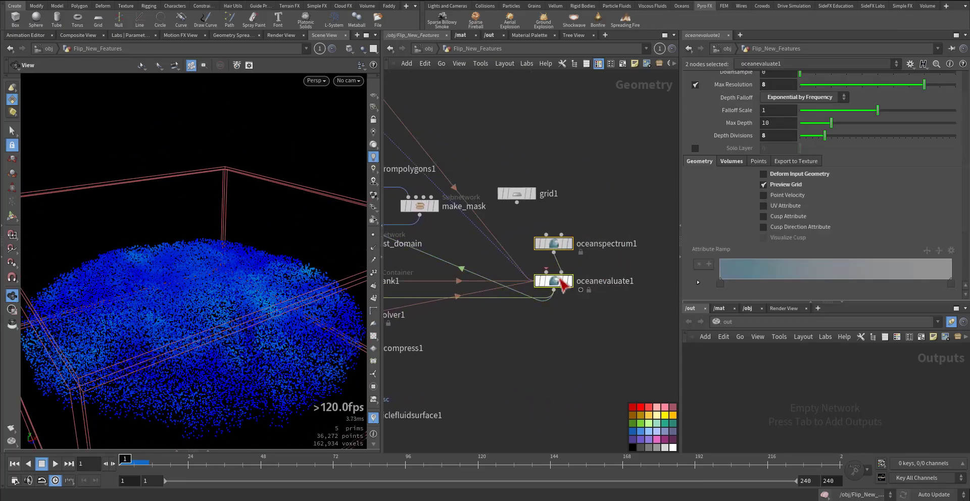
- Add a Sphere node below the ocean nodes and set its radius to 5.1, 1.9 and 4.5
key("Tab")
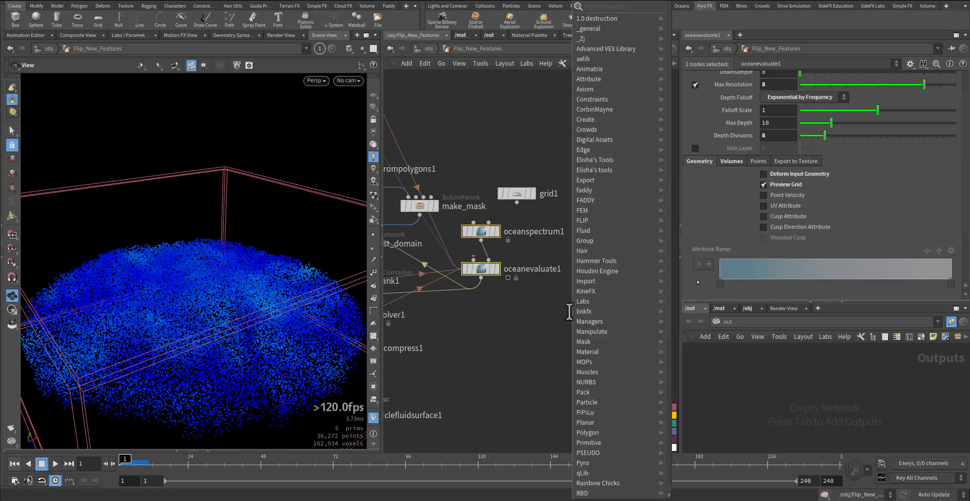
type("sphere")
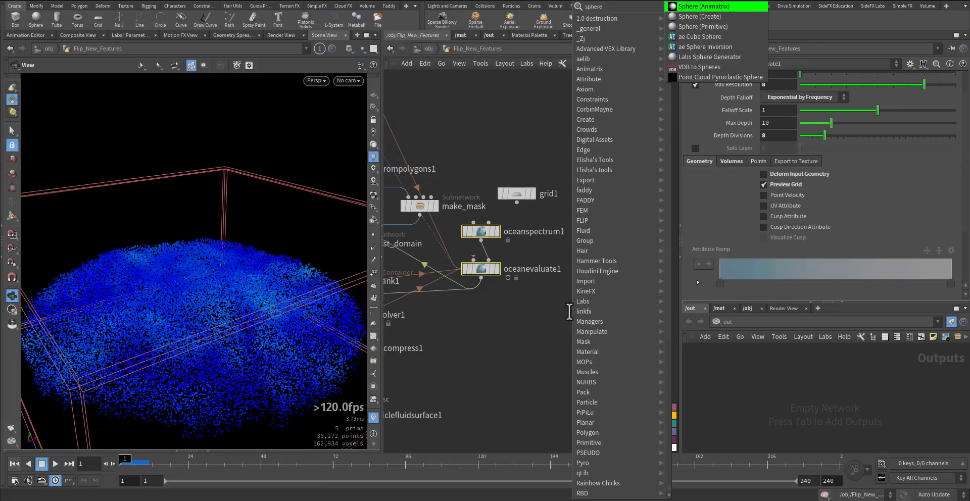
key("Return")
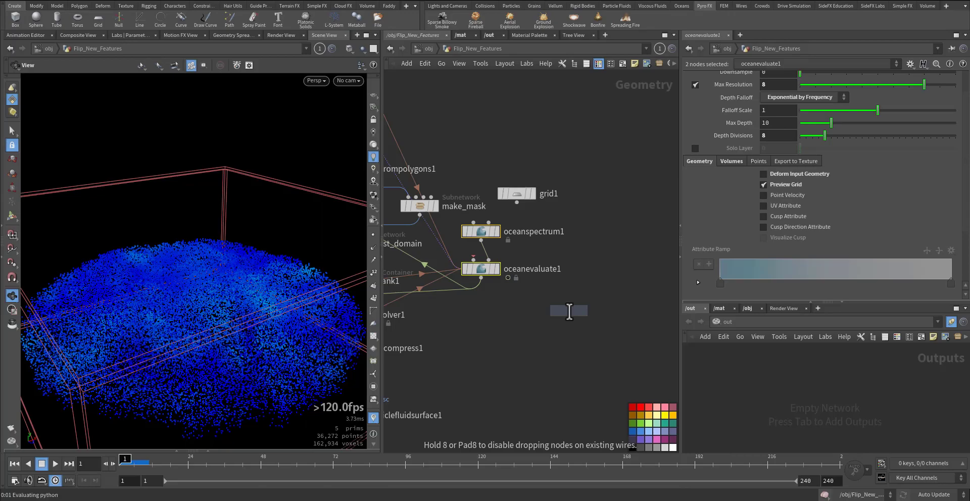
left_click(569, 311)
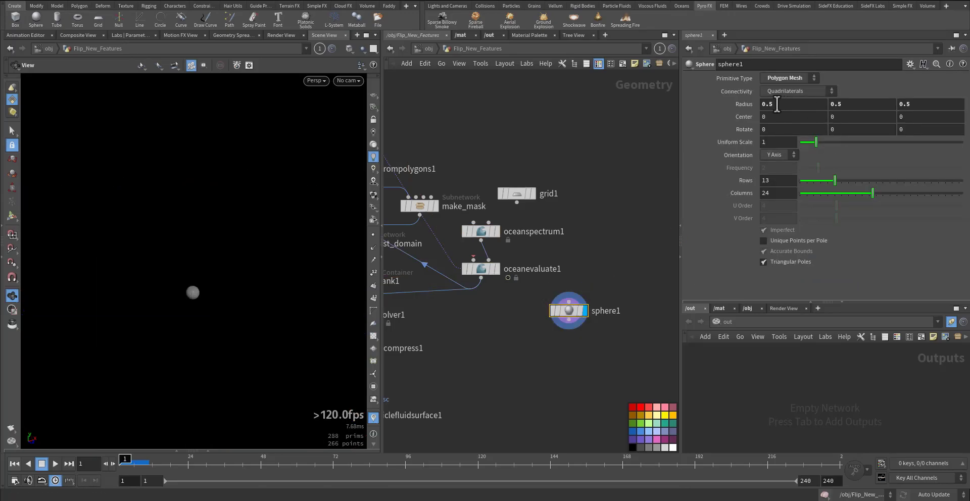
middle_click_drag(778, 105, 733, 111)
middle_click_drag(908, 104, 969, 106)
- Add an RBD Bullet Solver node below sphere1 and connect the sphere to its first input
middle_click_drag(479, 308, 488, 277)
middle_click_drag(545, 316, 541, 290)
key("Tab")
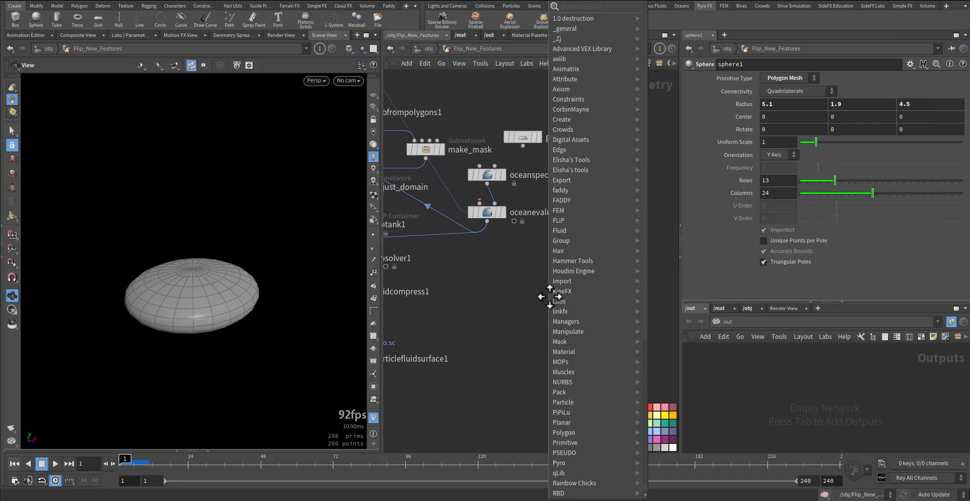
type("rb")
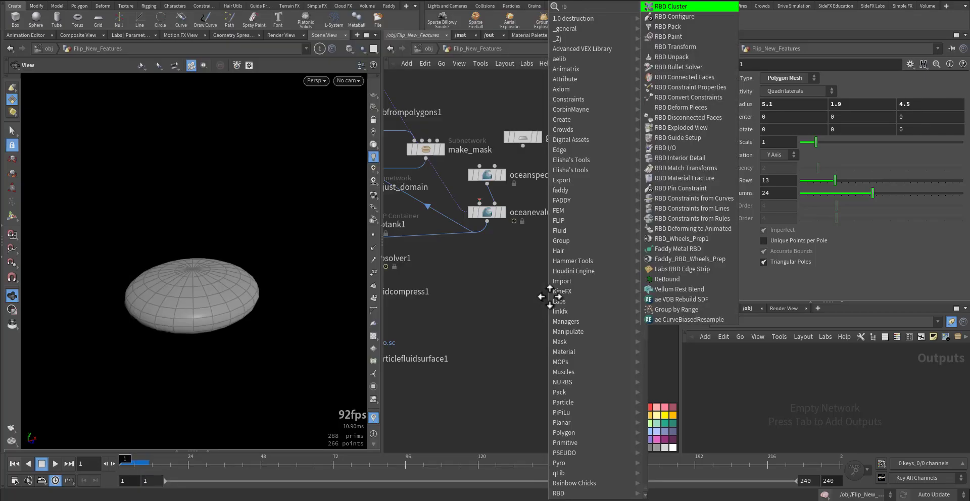
type("dso")
key("Return")
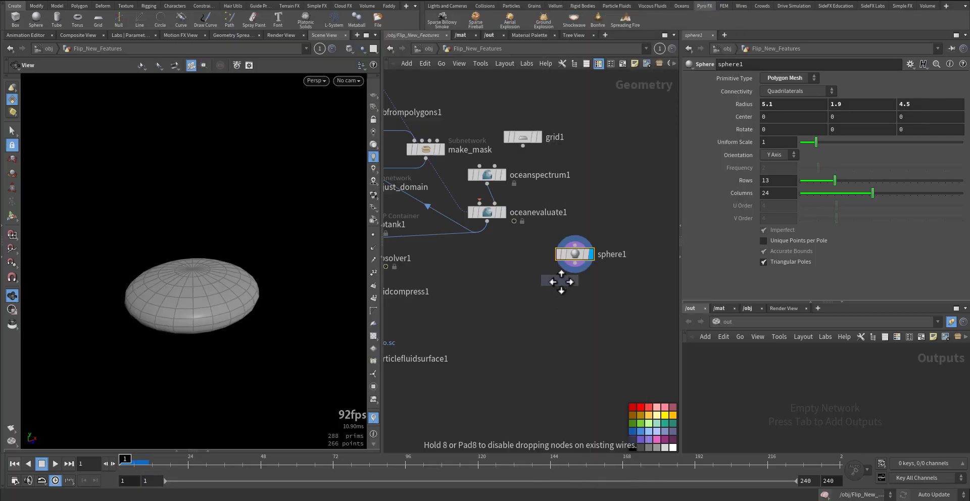
left_click(584, 300)
left_click(575, 253)
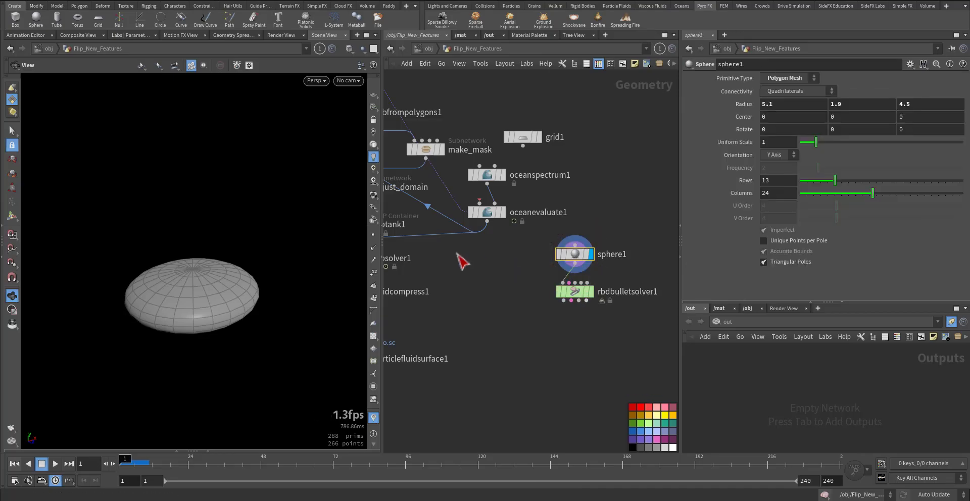
- Show flipsolver1's fluid as a template behind the sphere and set the sphere's center Y to 2.6
middle_click_drag(431, 286, 548, 268)
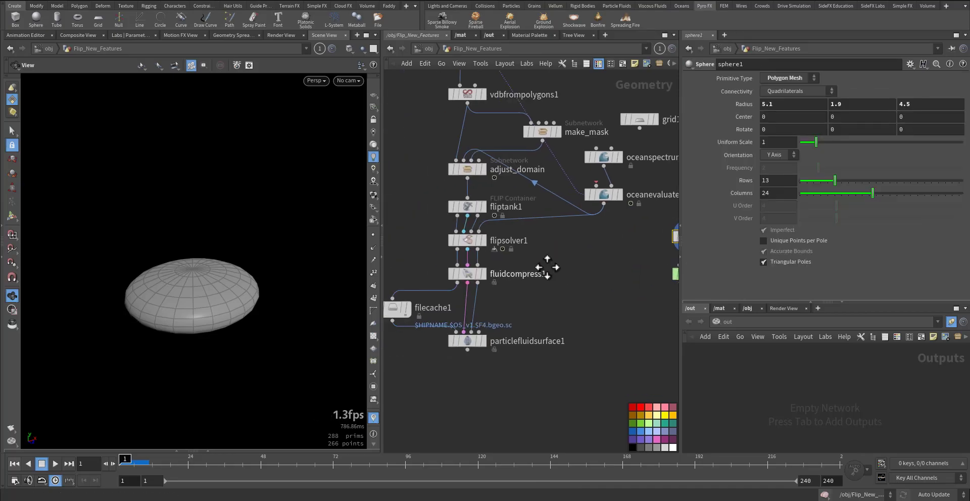
left_click(478, 207)
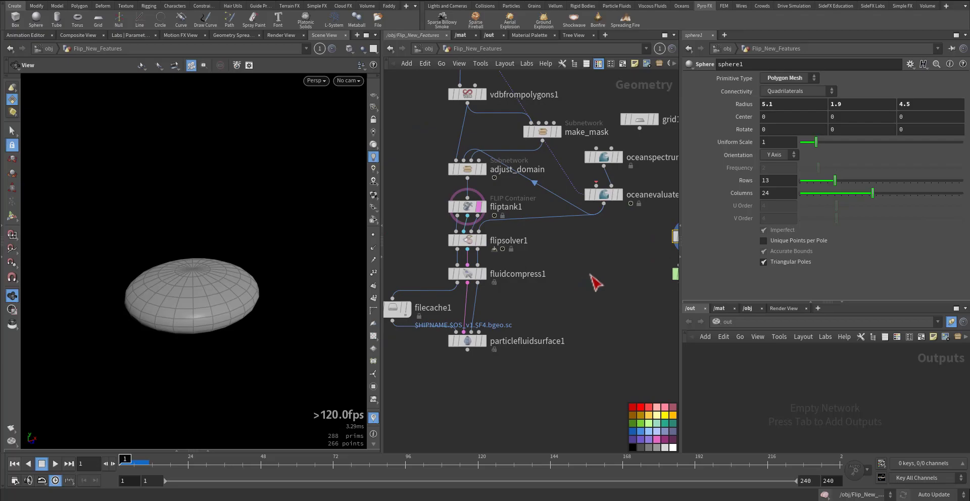
middle_click_drag(602, 286, 503, 290)
left_click(430, 258)
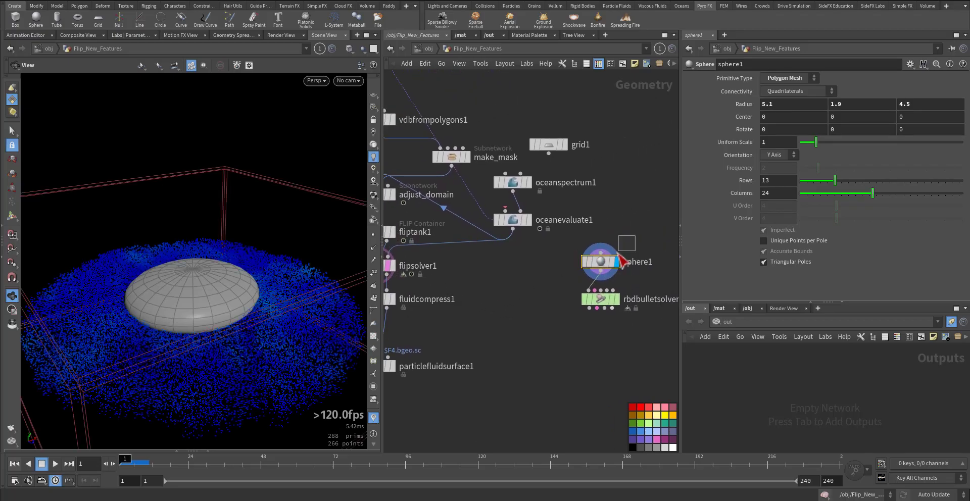
middle_click_drag(837, 119, 960, 124)
left_click_drag(257, 326, 245, 303)
- Display rbdbulletsolver1, preview its simulation from the first frame and open its setup settings
left_click(618, 299)
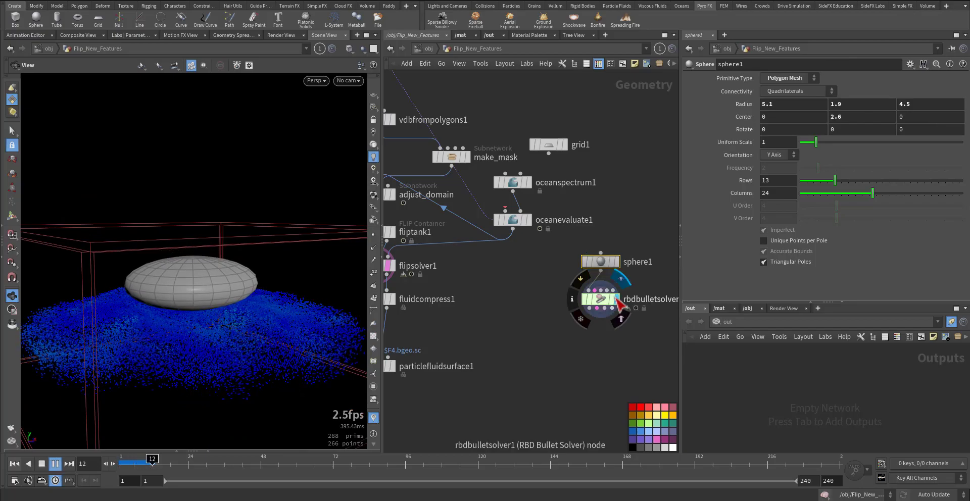
left_click(603, 306)
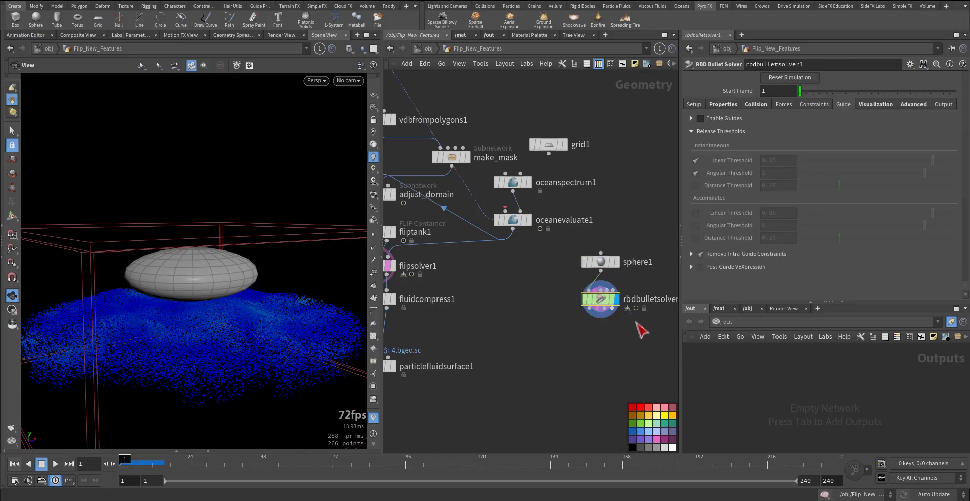
left_click(703, 104)
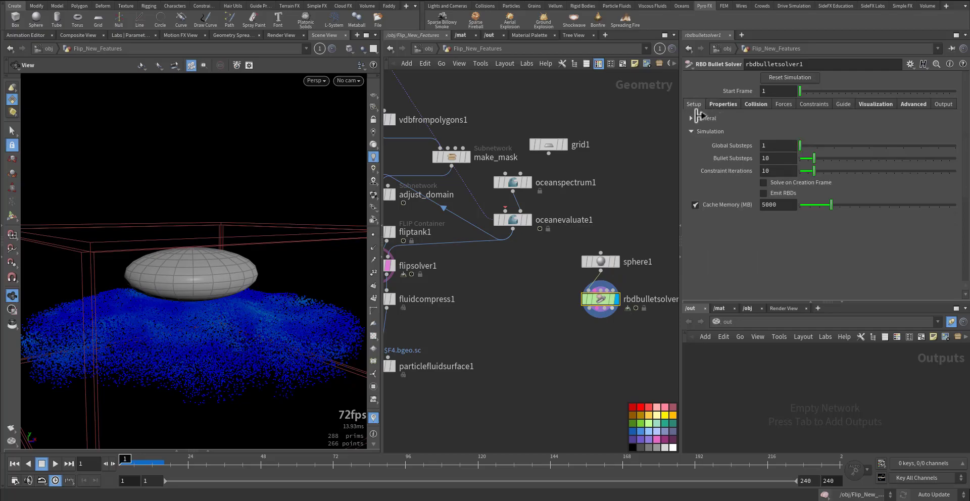
- Examine rbdbulletsolver1's setup, properties, collision and force settings
left_click(693, 118)
left_click(694, 119)
left_click(728, 104)
left_click(693, 118)
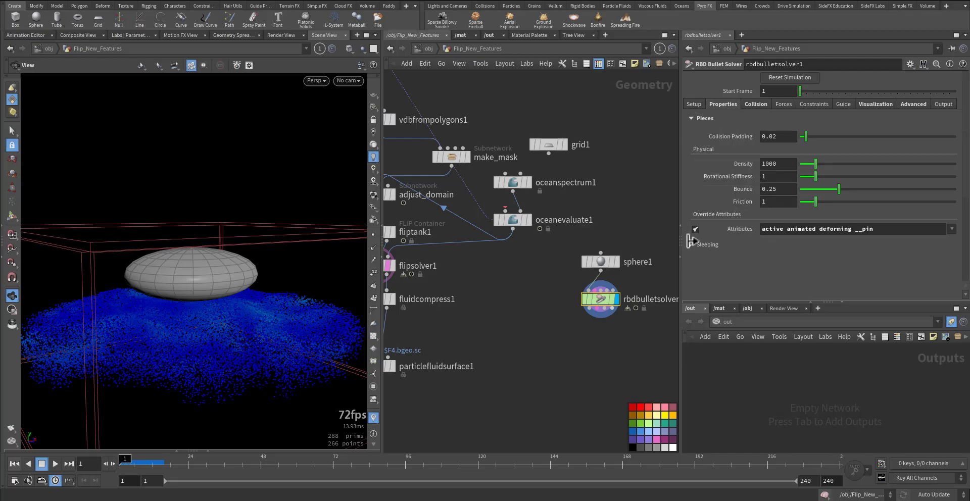
left_click(693, 243)
left_click(753, 104)
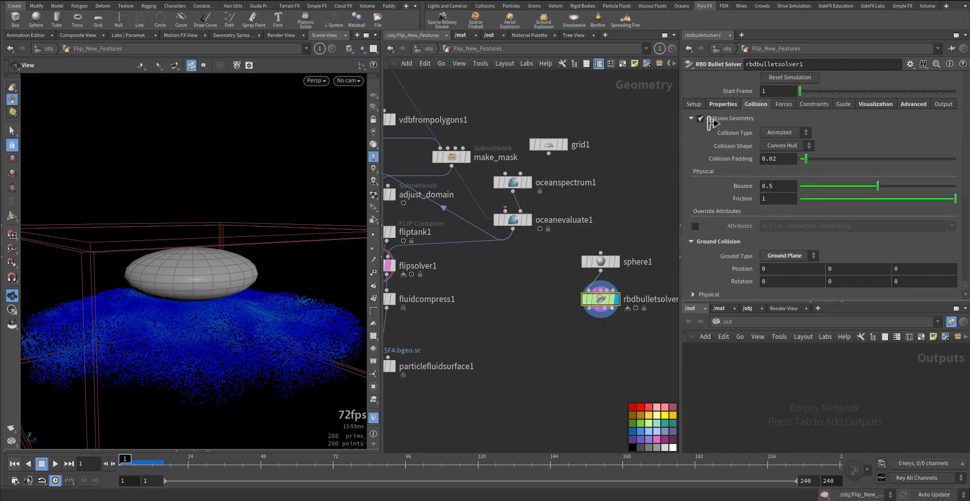
left_click(789, 132)
left_click(647, 162)
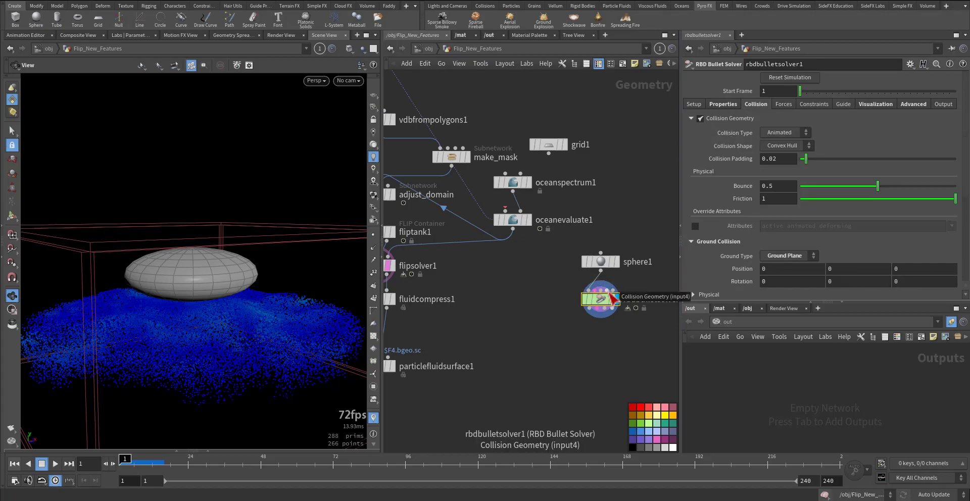
left_click(784, 105)
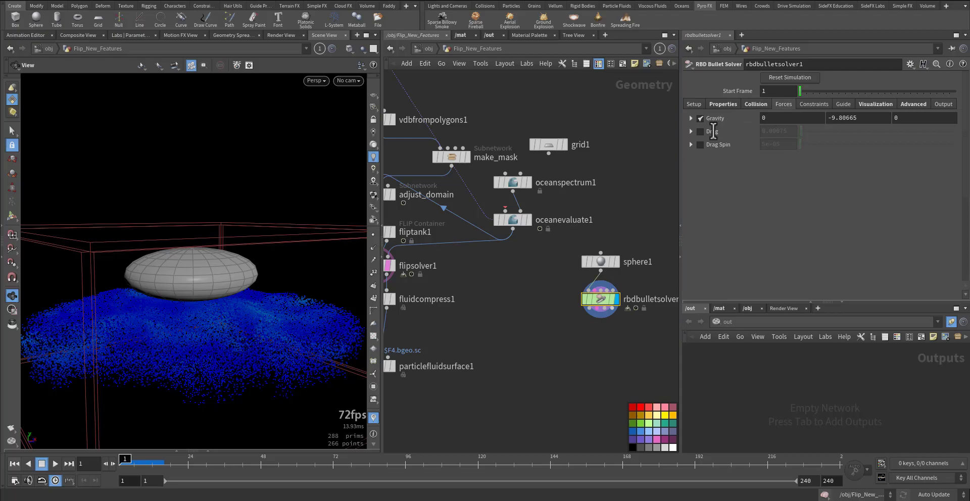
- Examine rbdbulletsolver1's constraint break thresholds, including the VEX Snippet option and its presets
left_click(819, 104)
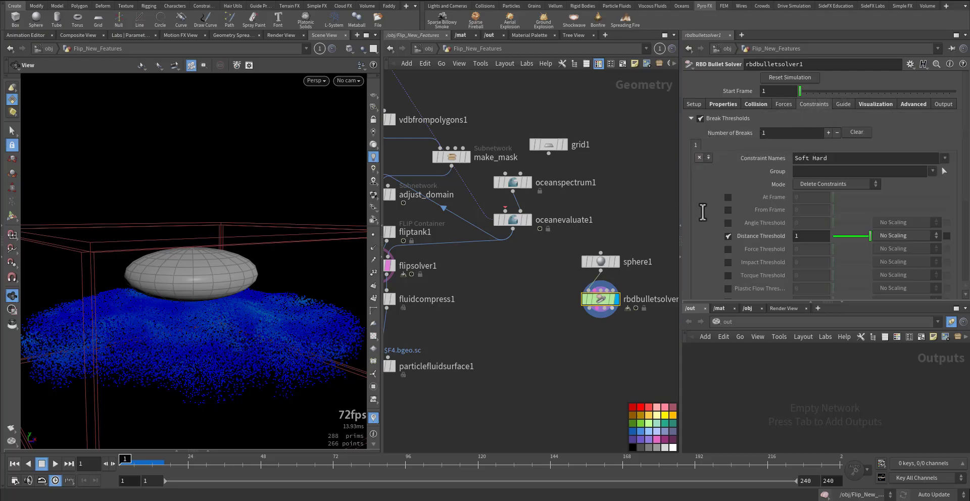
scroll(704, 212, "down", 4)
scroll(768, 251, "up", 4)
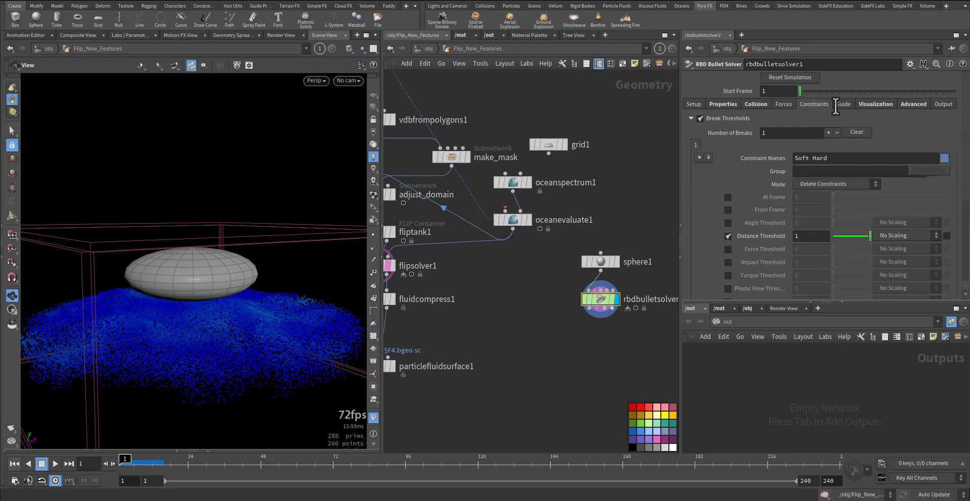
scroll(698, 215, "down", 3)
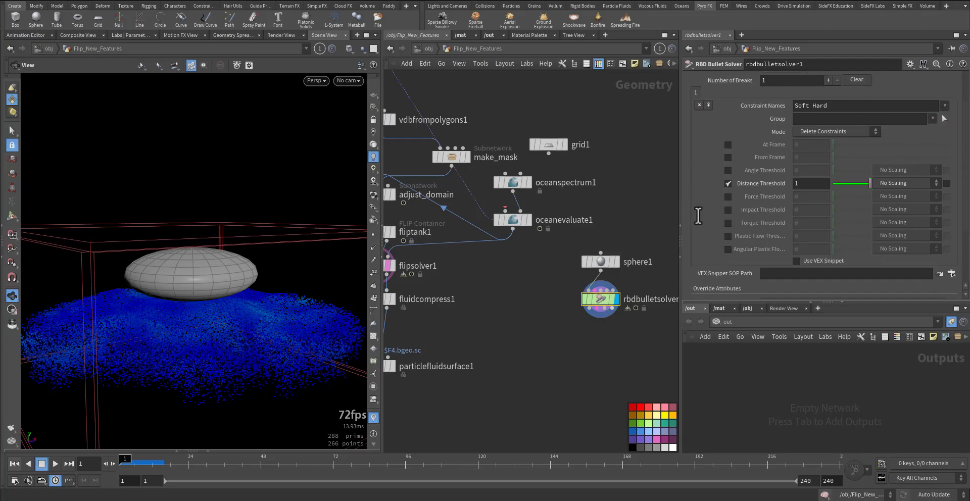
scroll(699, 213, "up", 3)
left_click(691, 120)
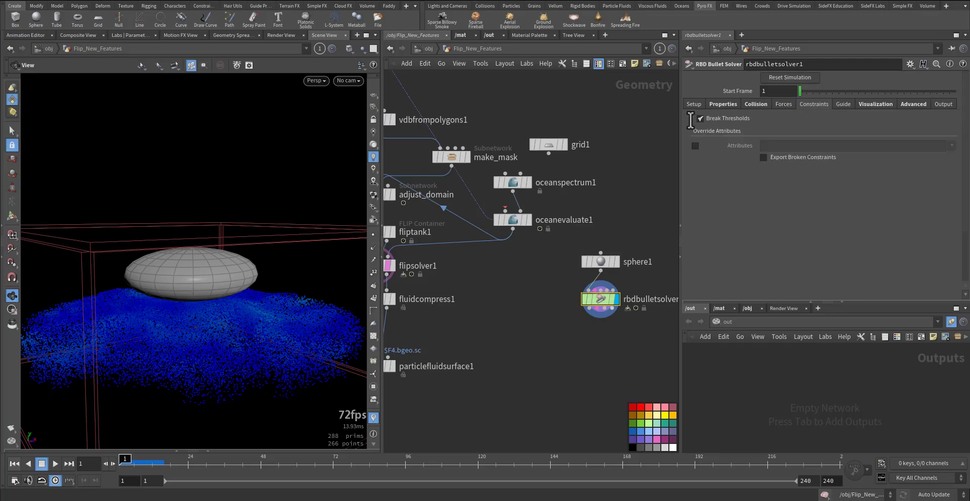
left_click(690, 119)
scroll(739, 253, "down", 3)
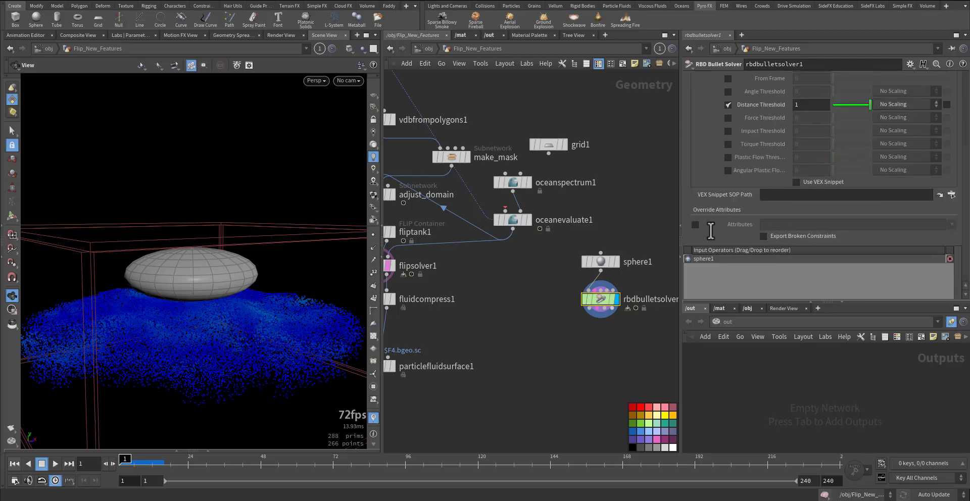
left_click(796, 182)
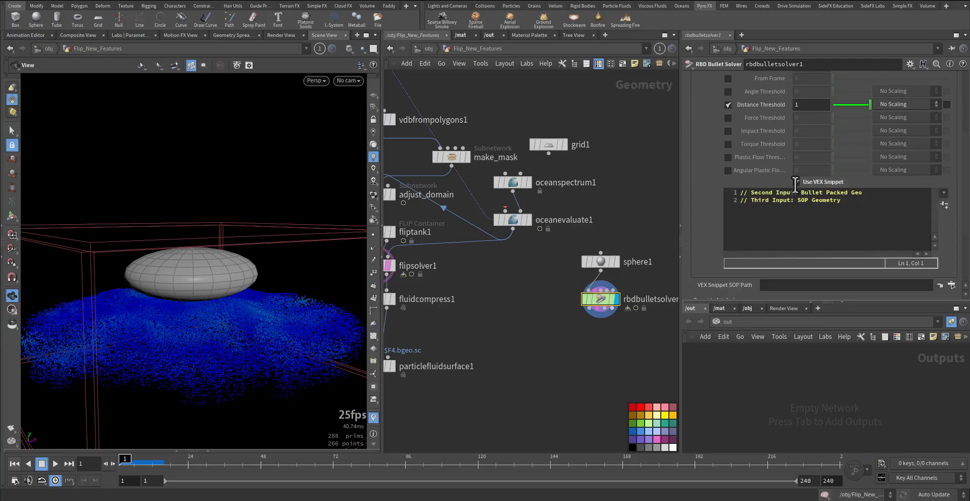
left_click(944, 193)
left_click(889, 245)
scroll(706, 215, "up", 3)
scroll(807, 169, "up", 10)
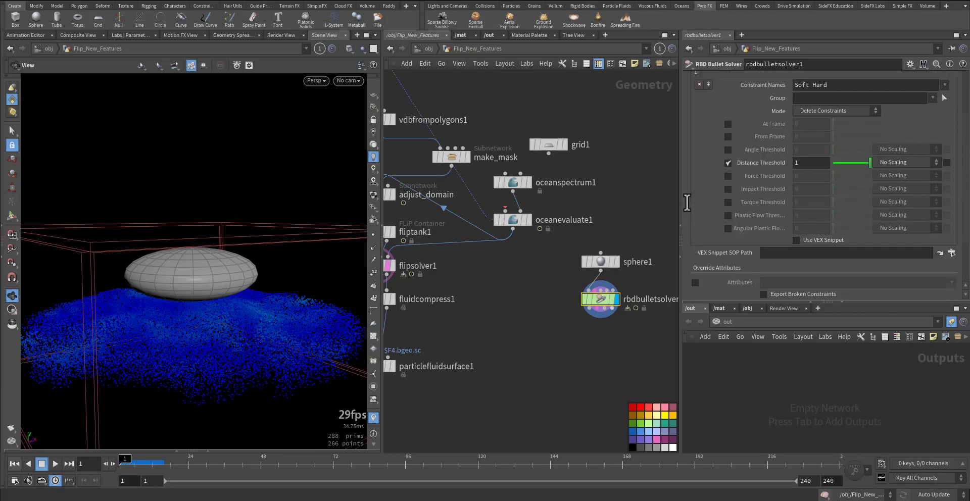
- Examine rbdbulletsolver1's guide, visualization, advanced constraint and output settings, and look over the break thresholds again
left_click(844, 104)
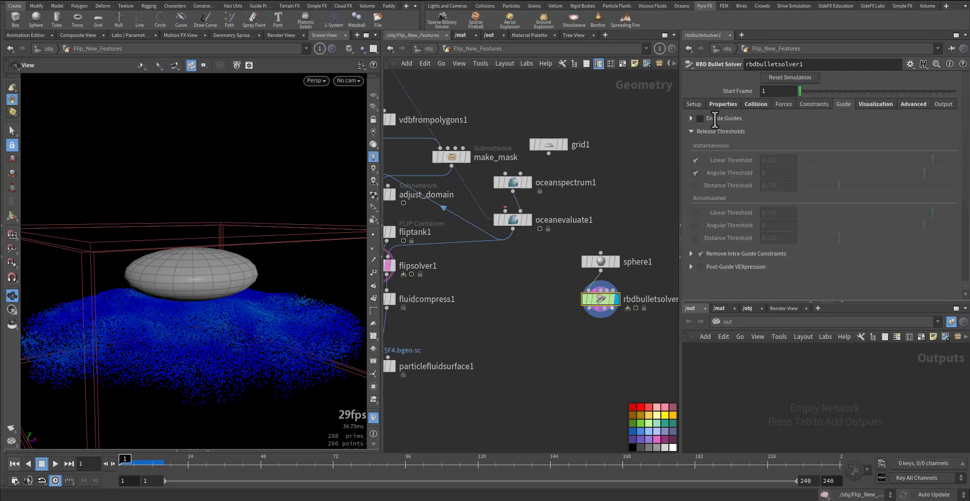
left_click(869, 104)
left_click(907, 104)
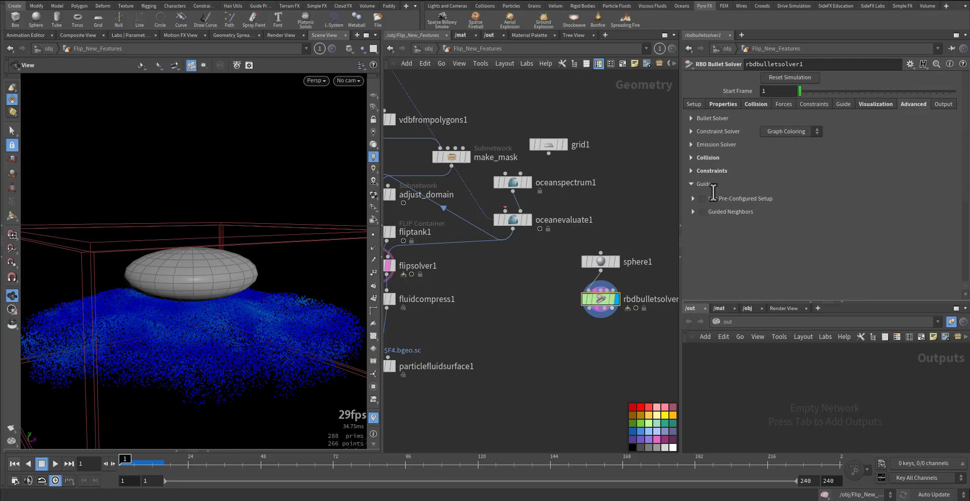
left_click(691, 170)
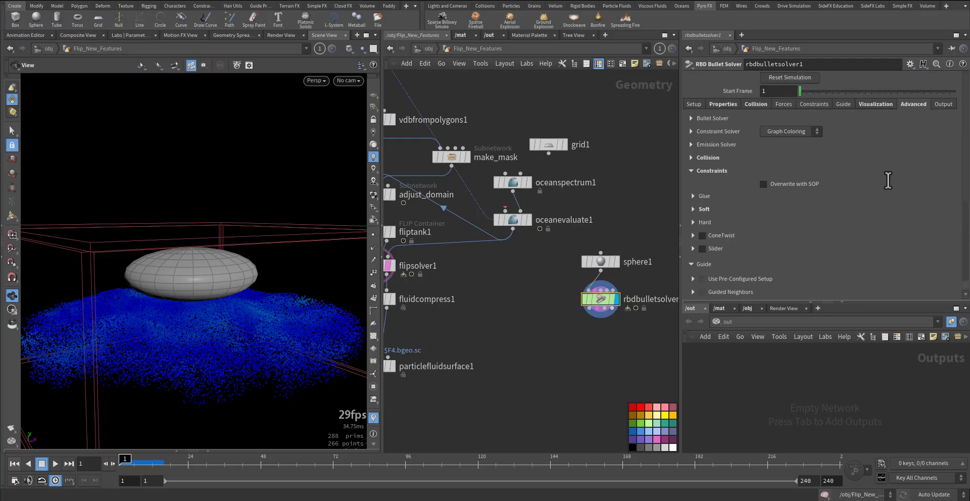
left_click(943, 104)
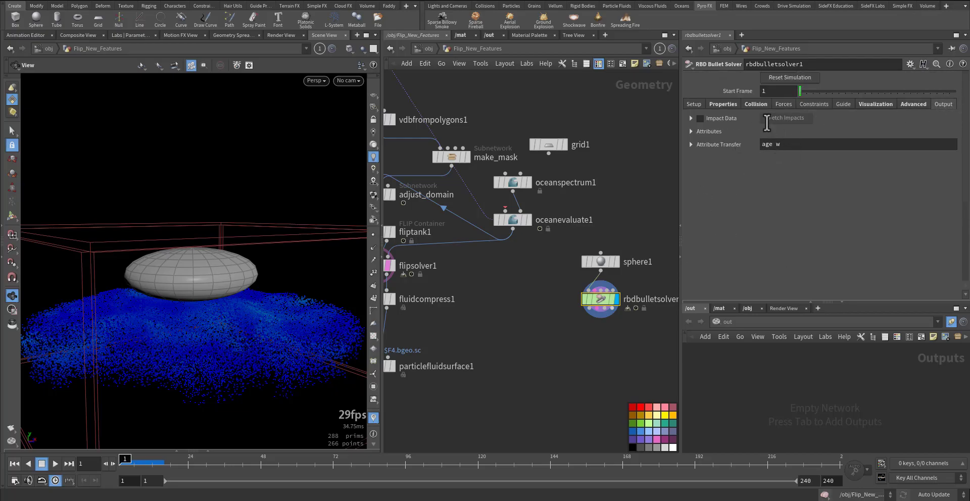
left_click(750, 104)
left_click(811, 105)
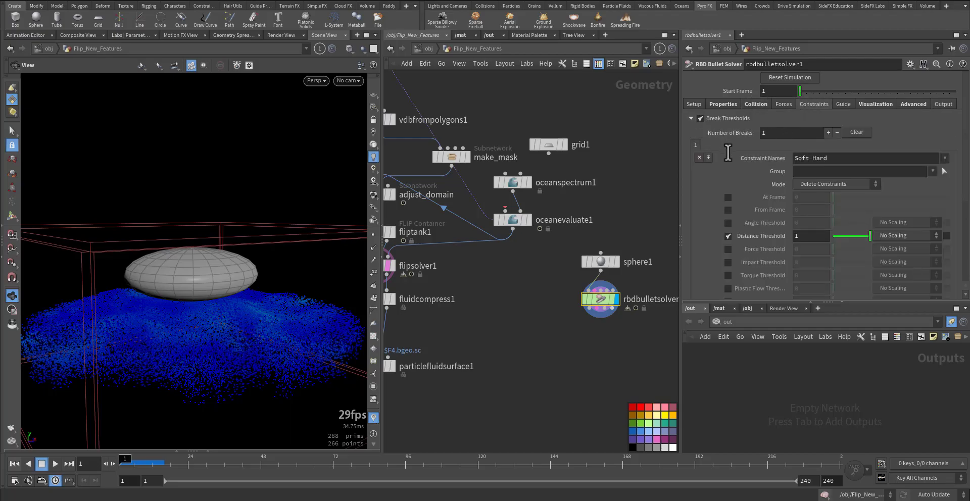
scroll(728, 152, "down", 6)
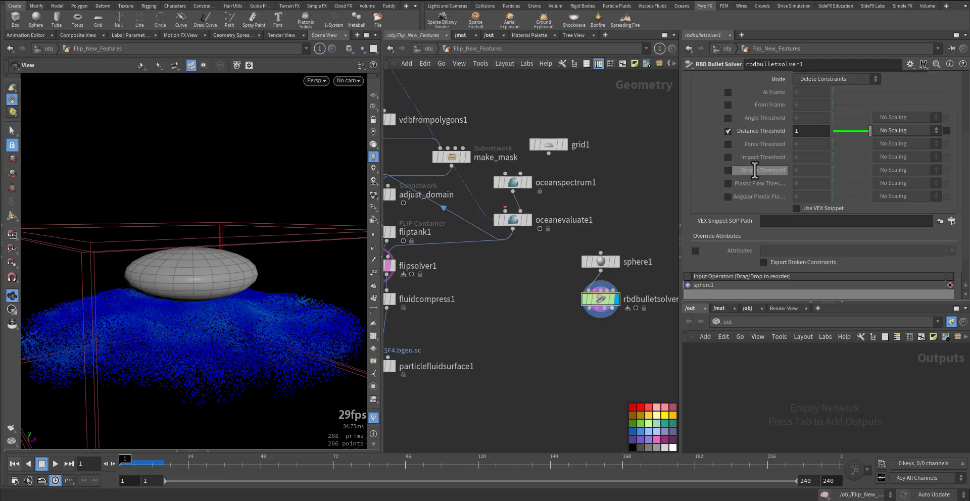
scroll(755, 170, "up", 6)
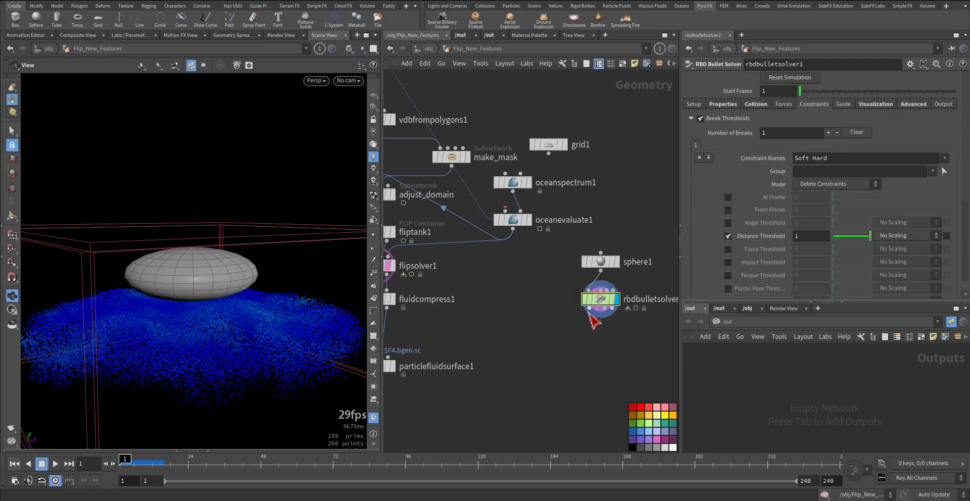
- Play the rigid-body simulation briefly and return to the first frame
key("Up")
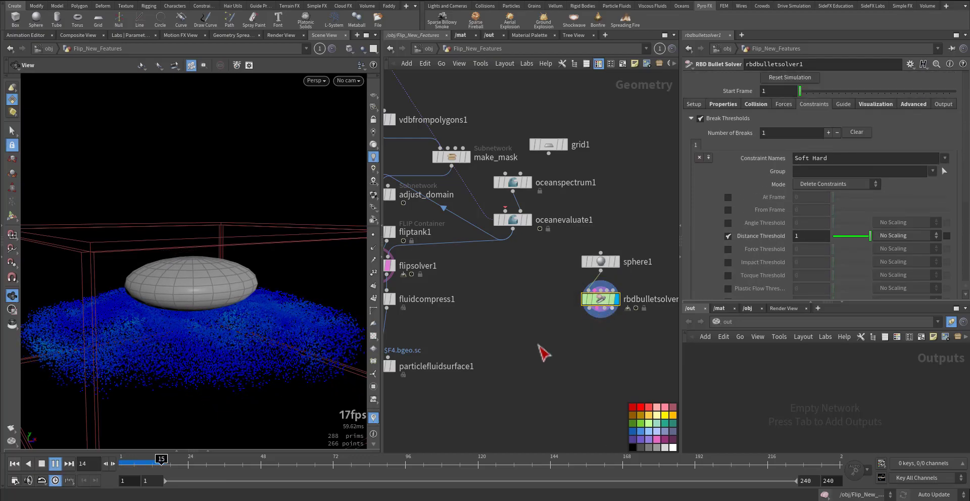
key("Up")
key("ctrl+Up")
- Set rbdbulletsolver1's ground type to None, preview the falling sphere and return to the first frame
left_click(756, 107)
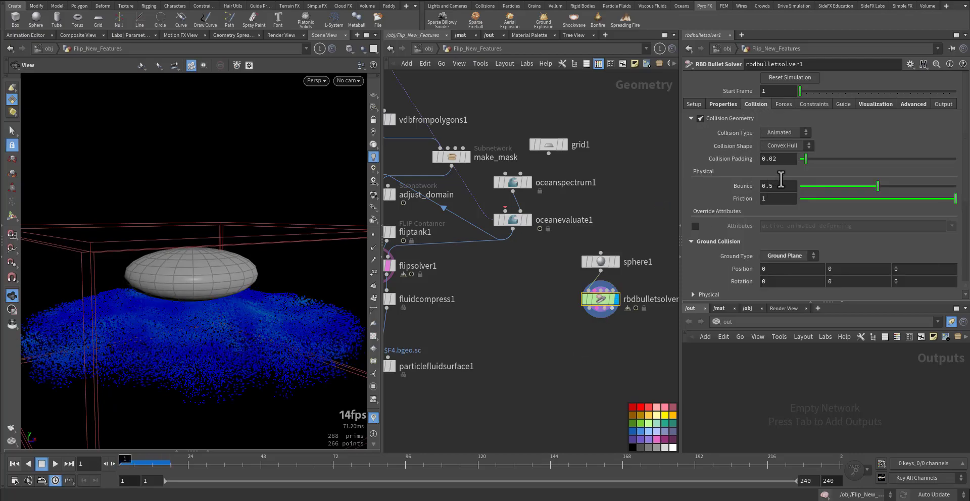
scroll(718, 222, "down", 2)
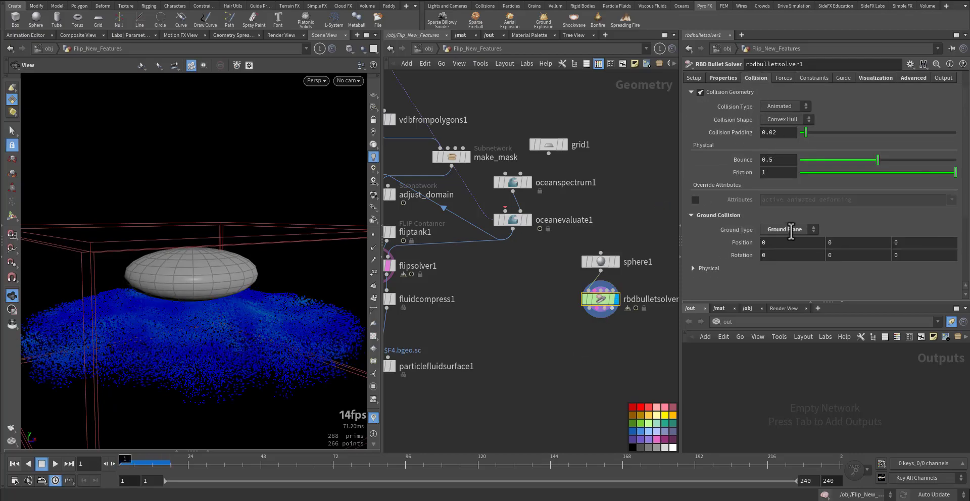
left_click(789, 230)
left_click(786, 242)
key("Up")
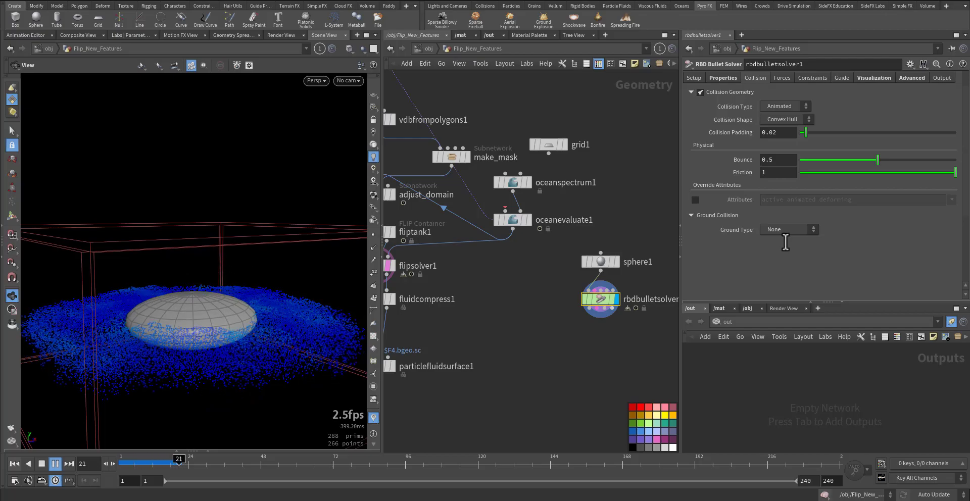
key("ctrl+Up")
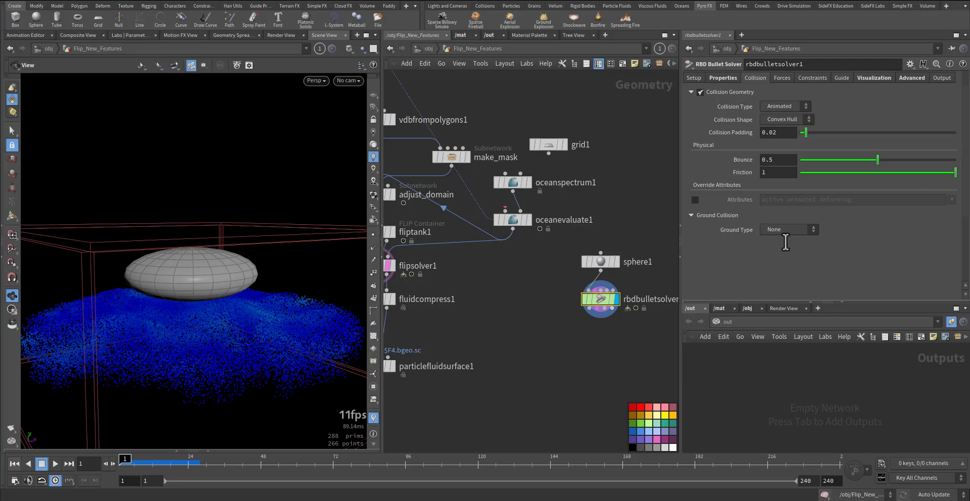
- Add a FLIP Collide node between the FLIP solver chain and rbdbulletsolver1
key("Tab")
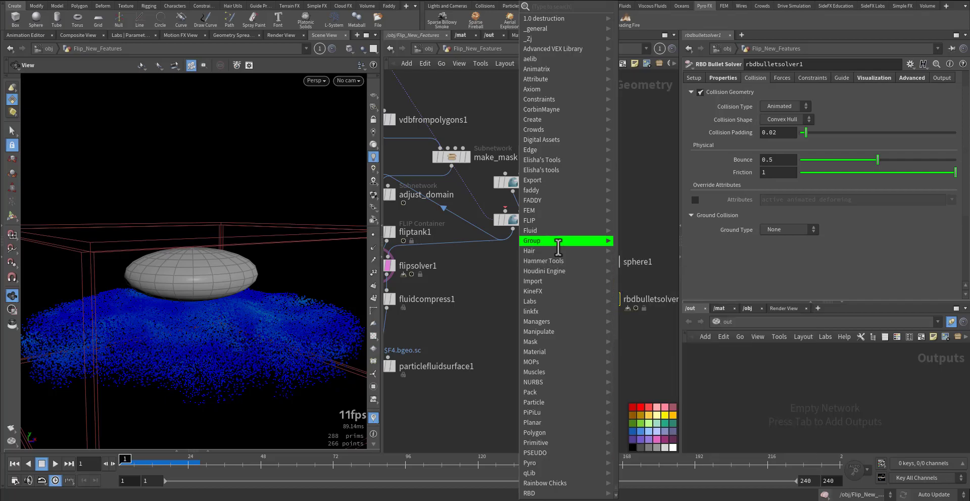
mouse_move(556, 220)
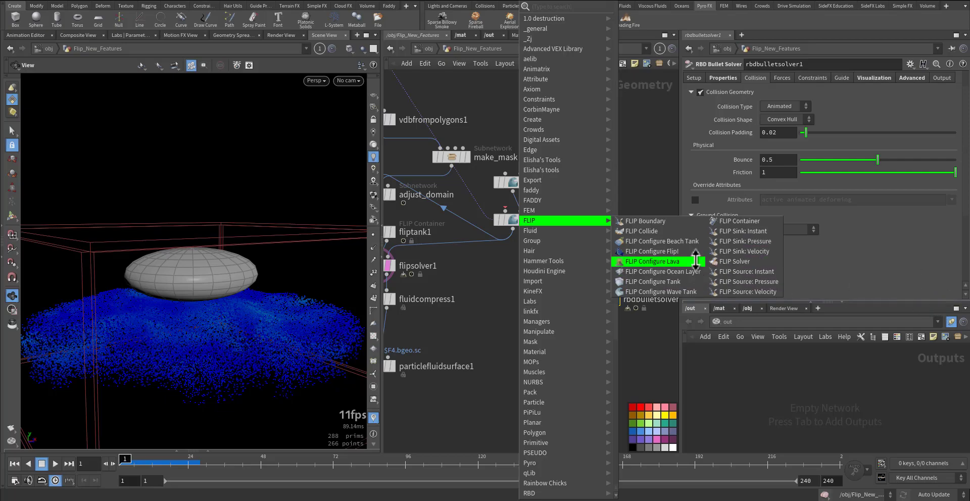
left_click(657, 231)
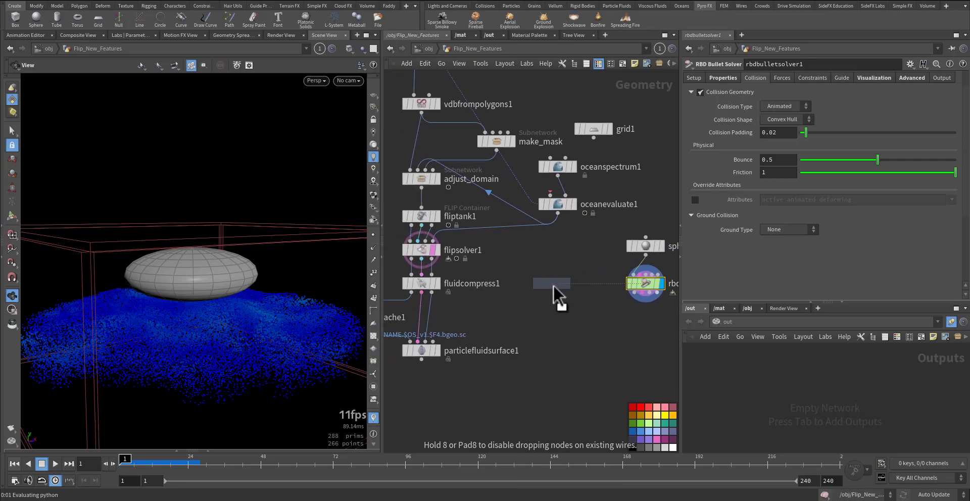
left_click(554, 286)
middle_click_drag(499, 307, 550, 288)
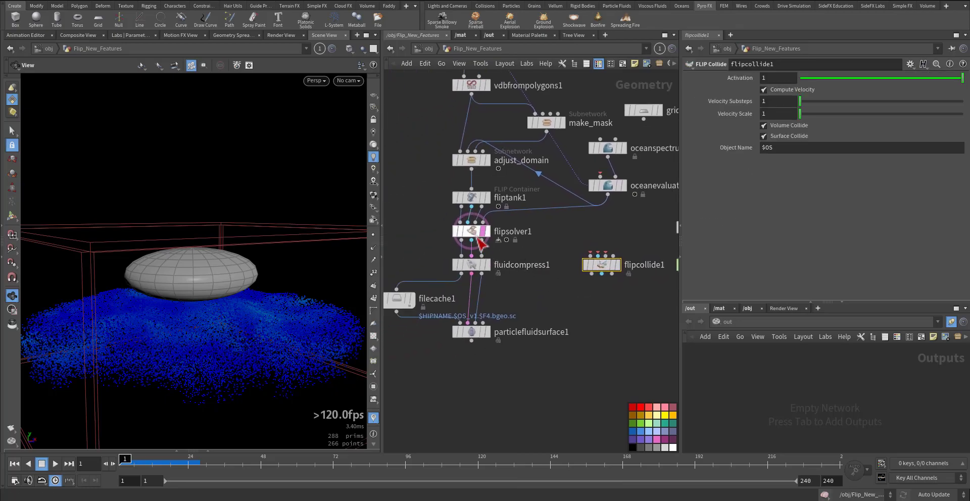
- Move flipsolver1 and the nodes below it down and insert flipcollide1 into the wires between fliptank1 and flipsolver1
left_click_drag(480, 244, 481, 308)
scroll(469, 238, "up", 6)
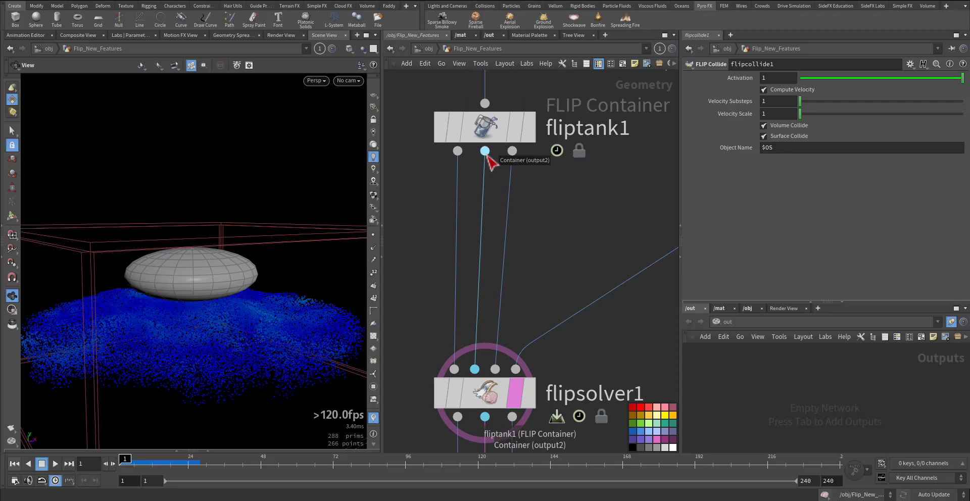
middle_click_drag(633, 352, 548, 281)
scroll(548, 281, "down", 5)
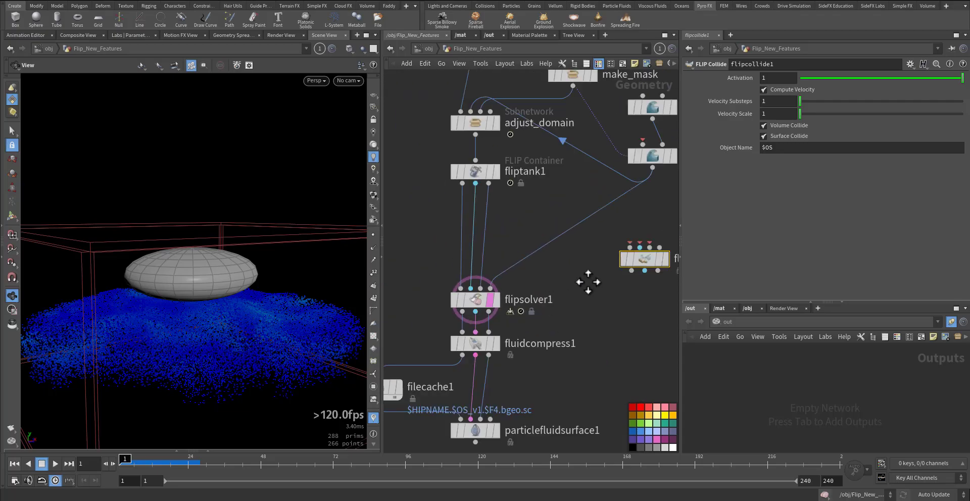
mouse_move(648, 255)
left_mouse_down()
mouse_move(472, 241)
mouse_move(481, 247)
left_mouse_up()
middle_click_drag(516, 220, 534, 239)
left_click_drag(536, 236, 461, 279)
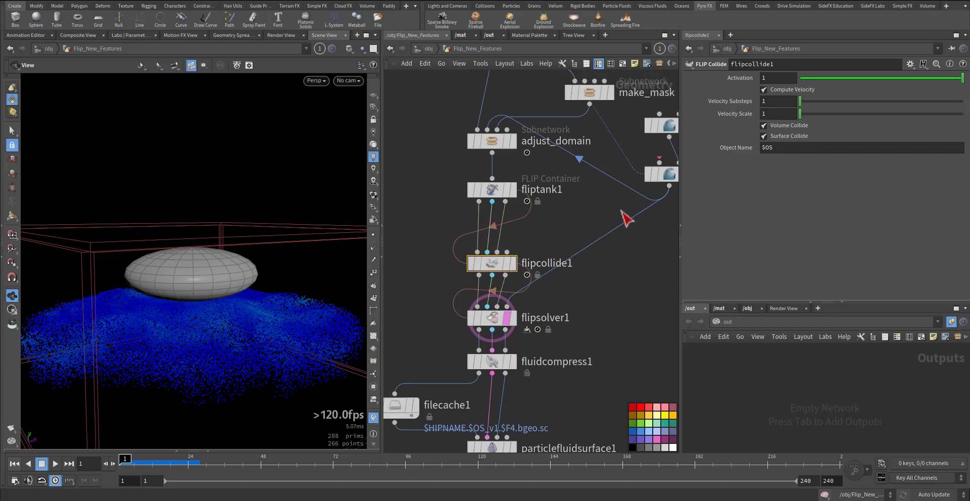
- Connect rbdbulletsolver1's geometry output to flipcollide1's fourth input
scroll(494, 257, "up", 2)
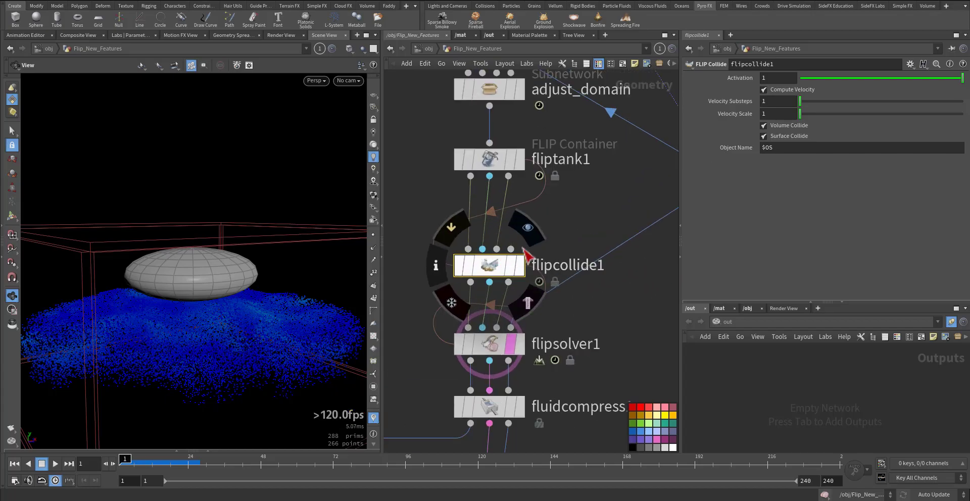
middle_click_drag(643, 323, 476, 276)
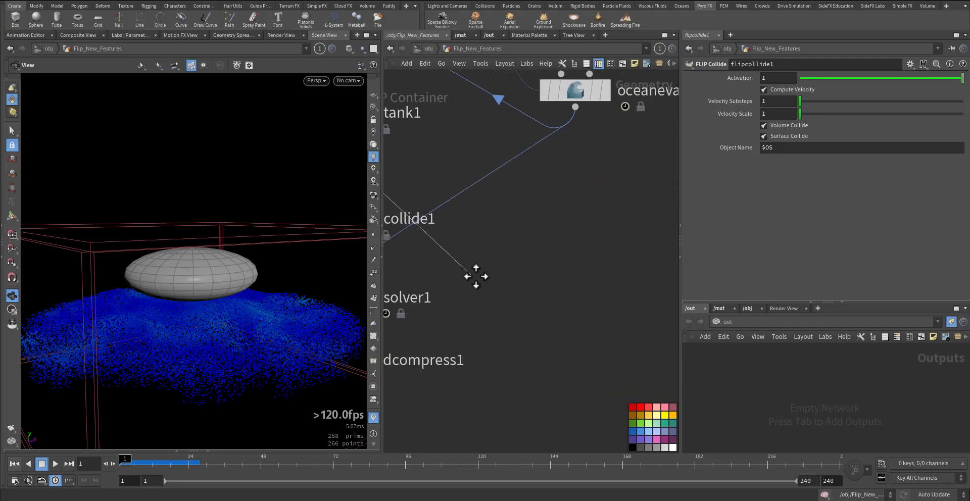
middle_click_drag(666, 288, 485, 263)
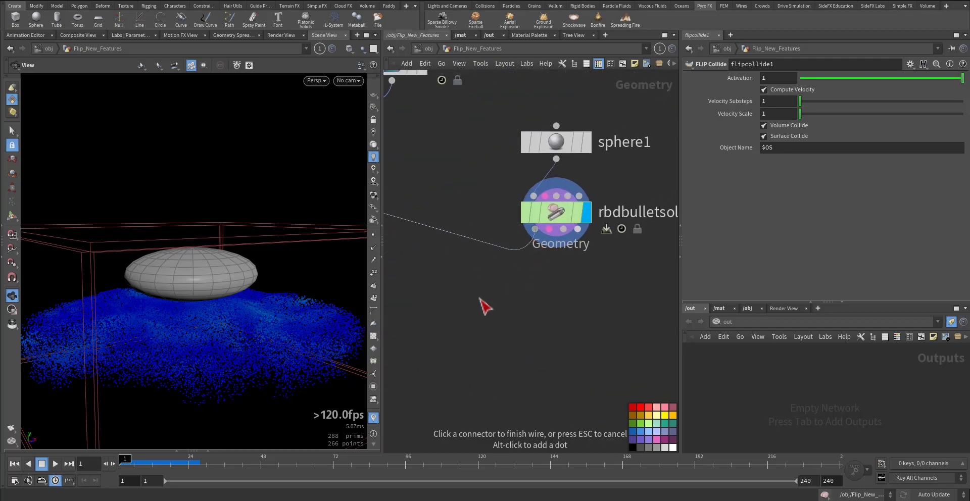
middle_click_drag(480, 298, 636, 286)
middle_click_drag(431, 281, 651, 272)
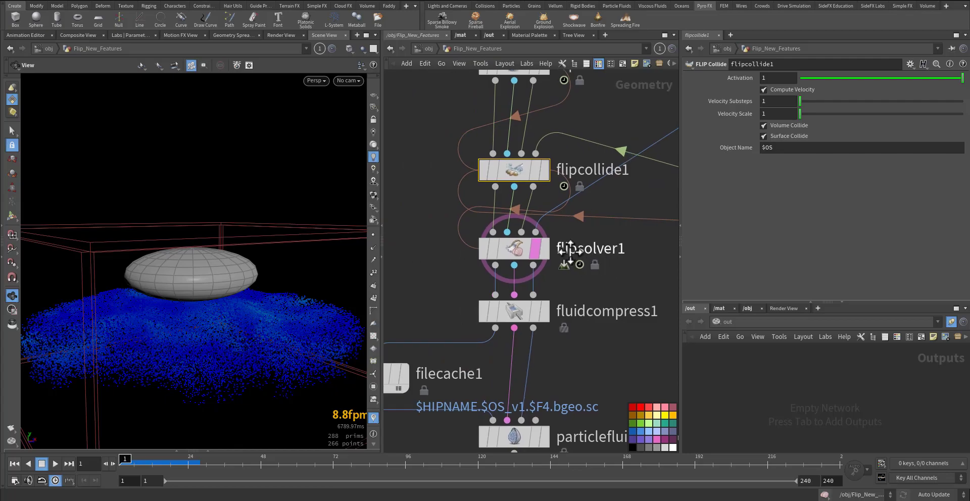
- Display flipsolver1 and show its fluid and collider in an enlarged scene view
left_click(542, 248)
left_click(518, 249)
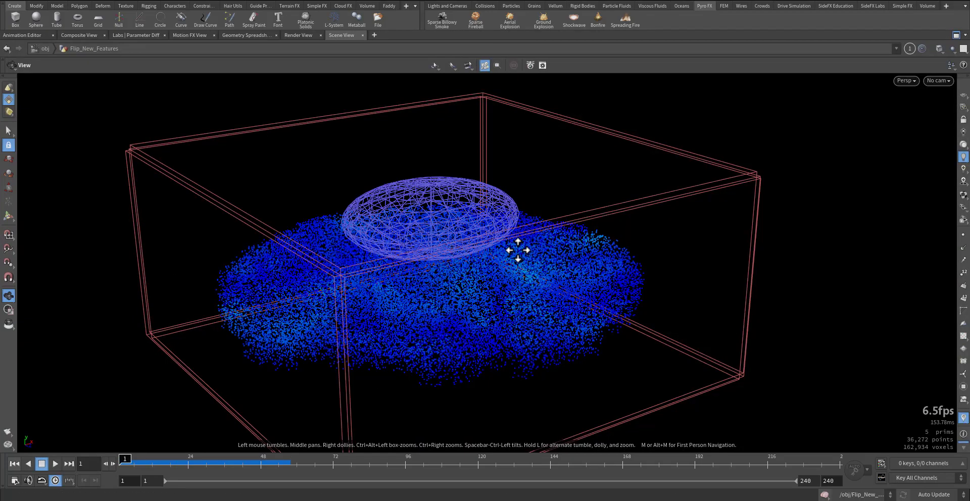
- Play the sphere colliding with the fluid a few times, return to frame 1 and restore the multi-pane layout
key("Up")
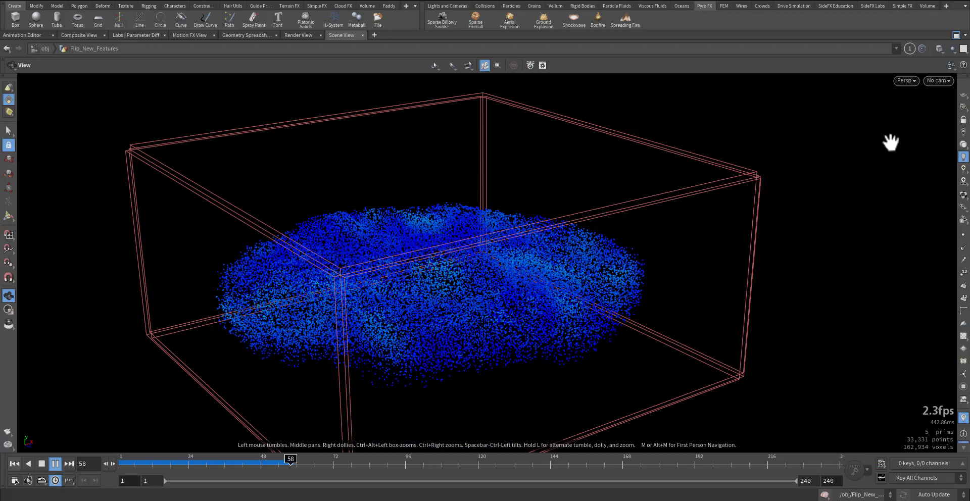
key("ctrl+Up")
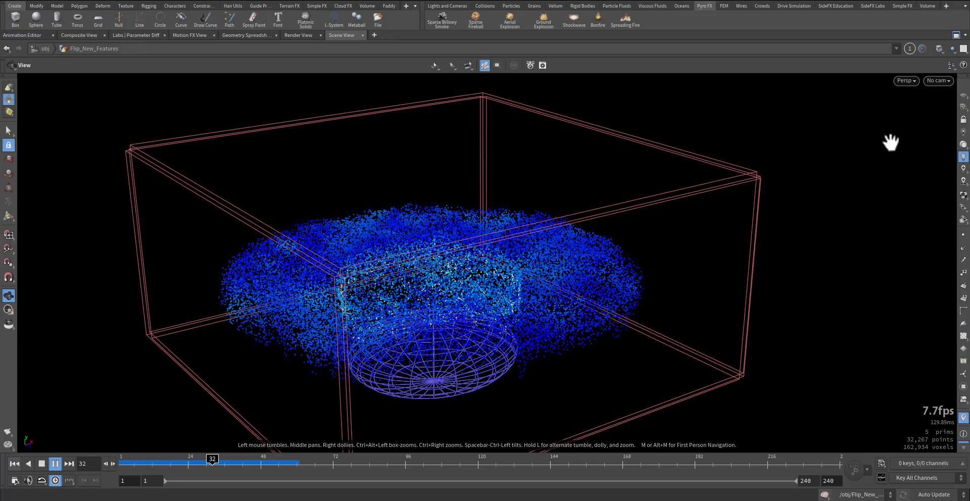
key("ctrl+Up")
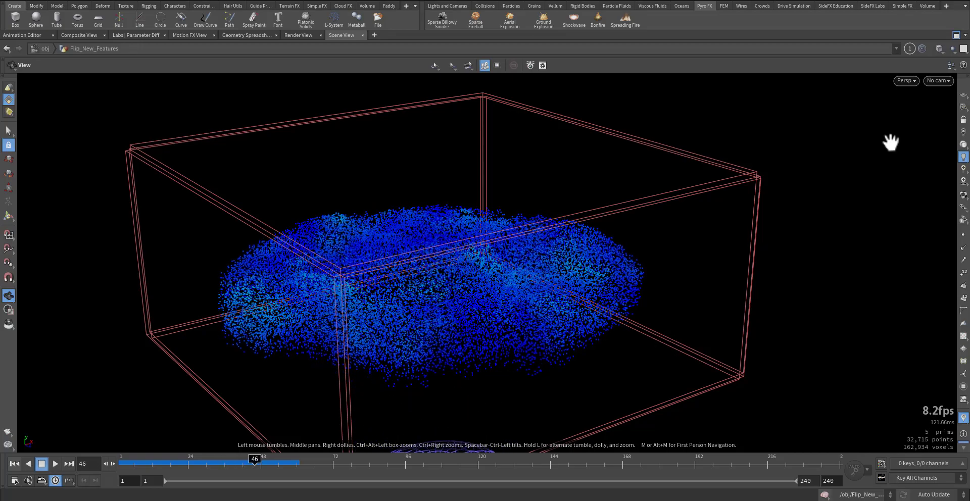
key("ctrl+Up")
left_click(956, 35)
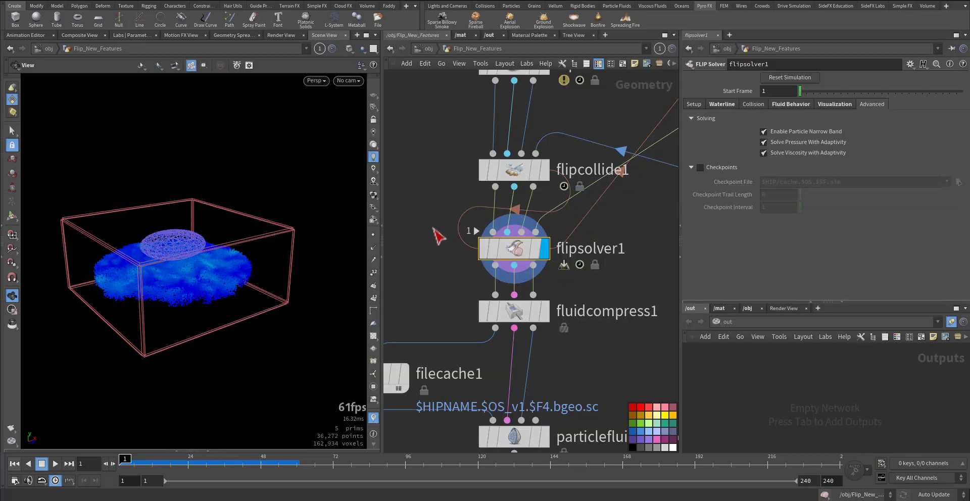
- Add the FLIP Configure Flip! preset network beside the ocean chain and move its testgeometry_rubbertoy1 node slightly up from subdivide1
scroll(439, 236, "down", 5)
key("Tab")
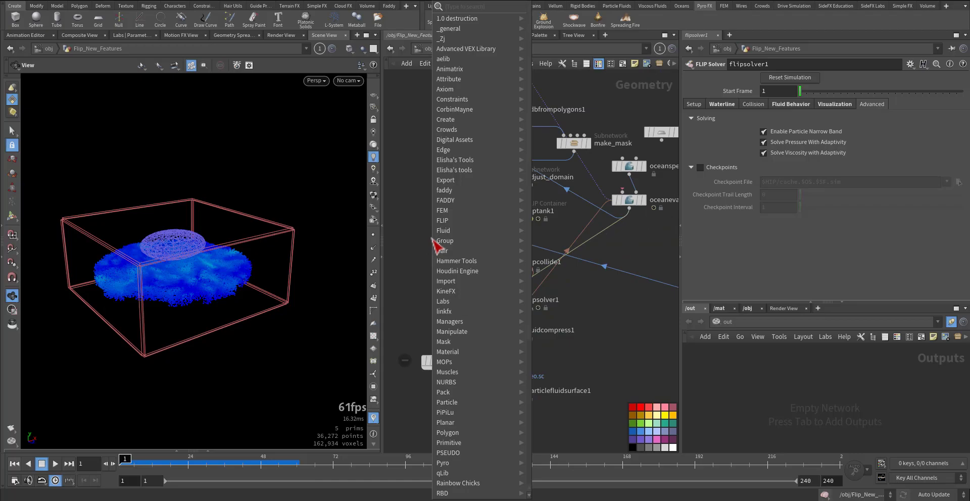
mouse_move(493, 220)
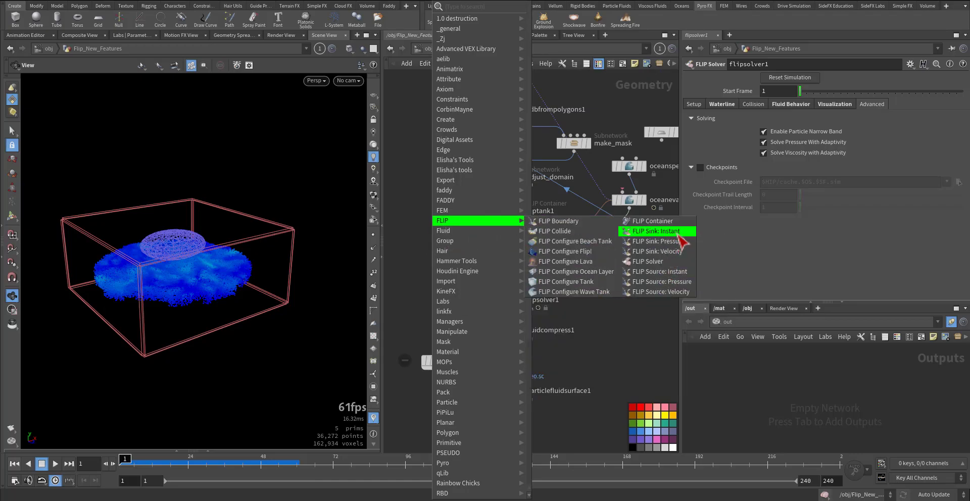
left_click(586, 252)
left_click(442, 204)
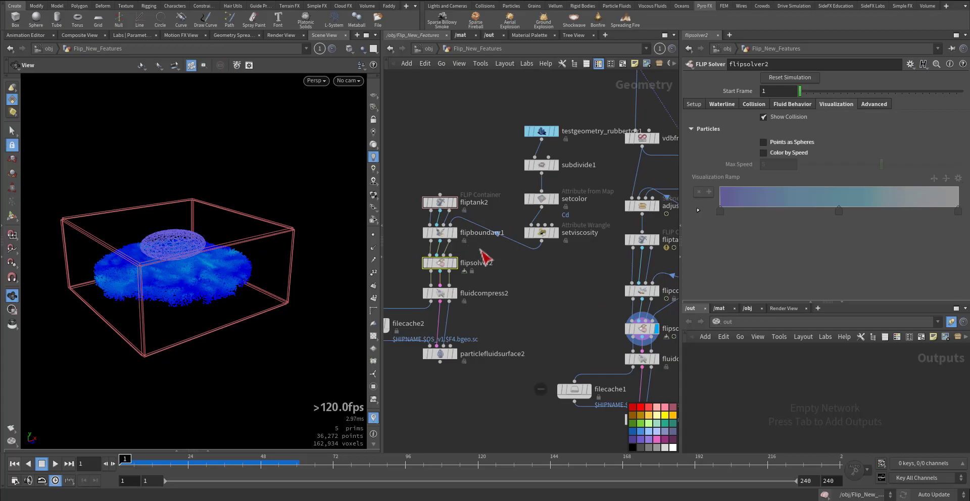
left_click_drag(541, 131, 522, 120)
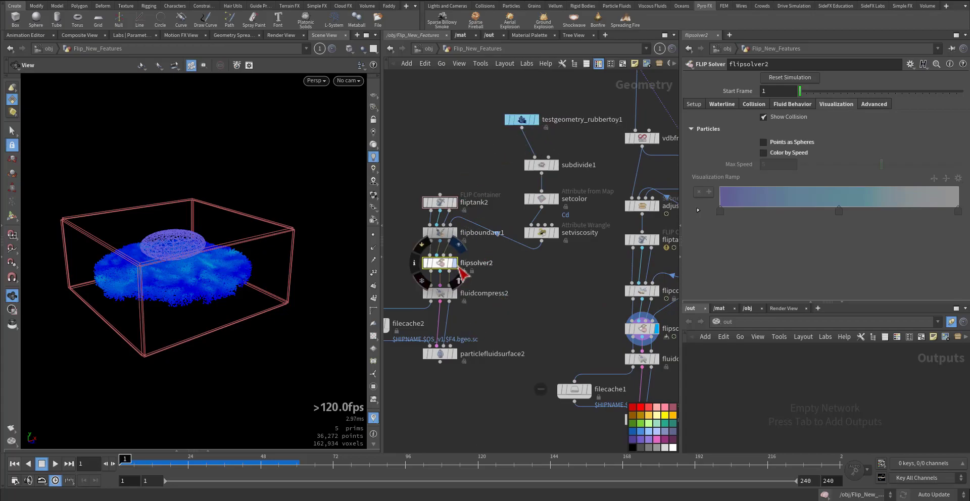
- Display flipsolver2, enable its Particle Separation override and set it to 0.2
left_click(446, 270)
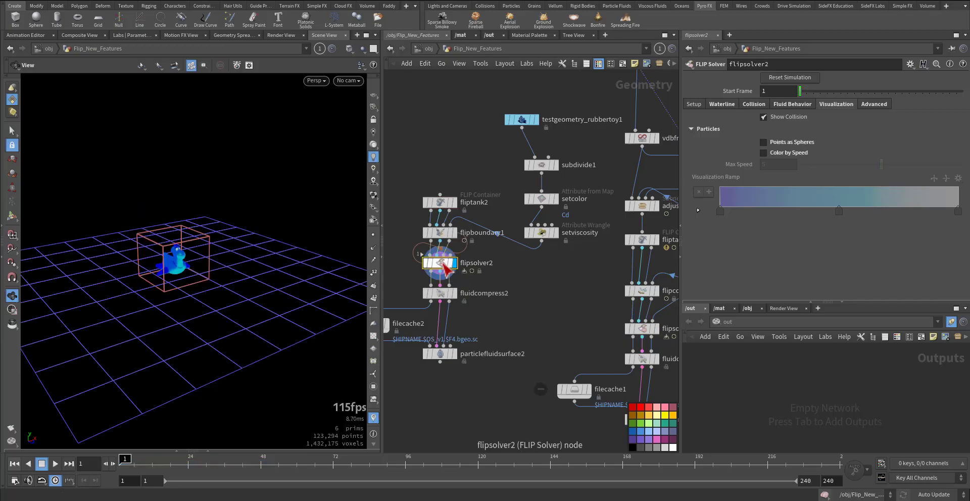
left_click(694, 104)
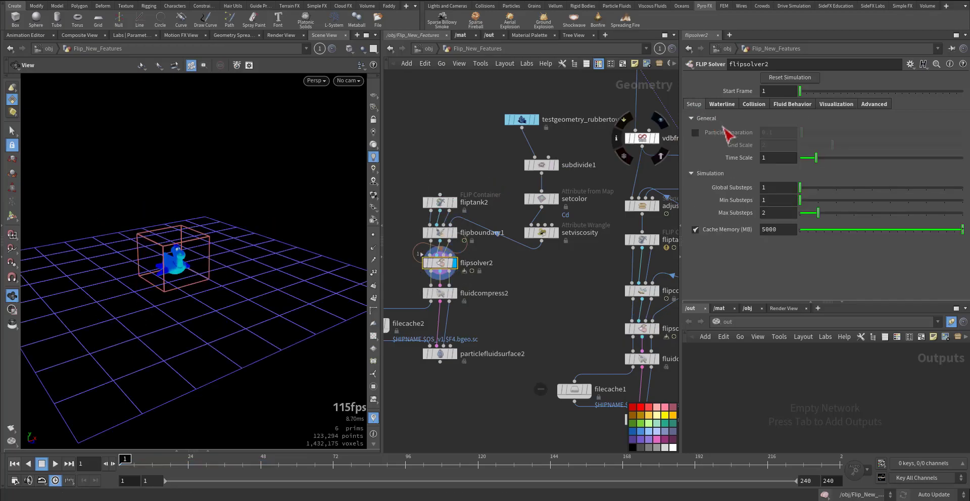
left_click(695, 133)
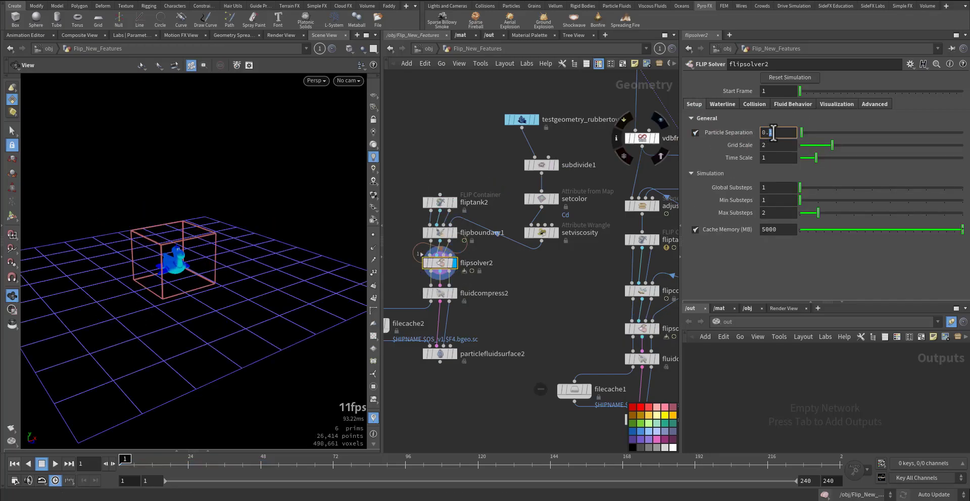
key("Return")
right_click_drag(147, 282, 305, 257)
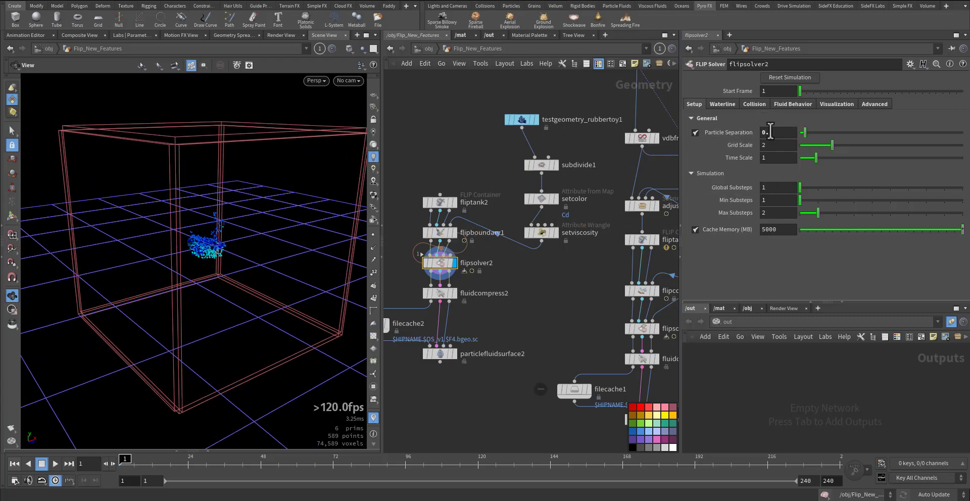
key("Return")
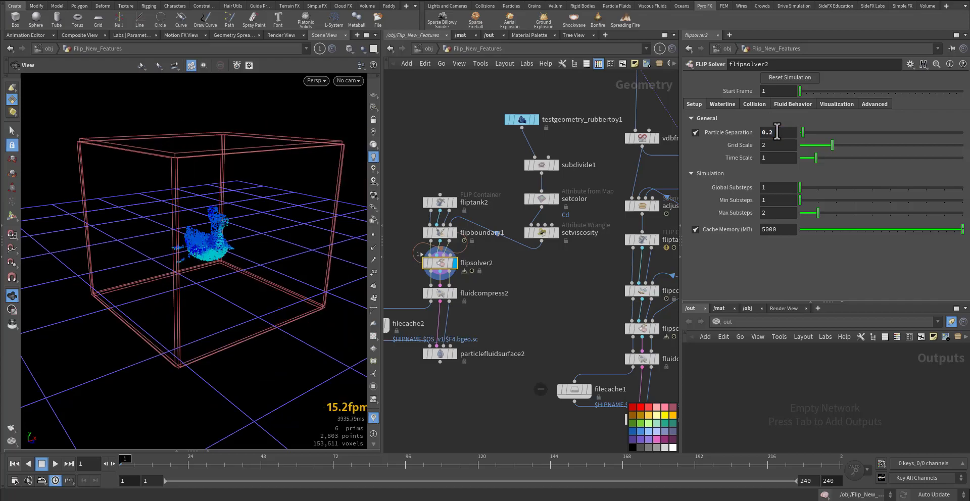
- Preview the rubber toy simulation, set flipsolver2's Particle Separation to 0.1, preview it again and return to frame 1
key("Up")
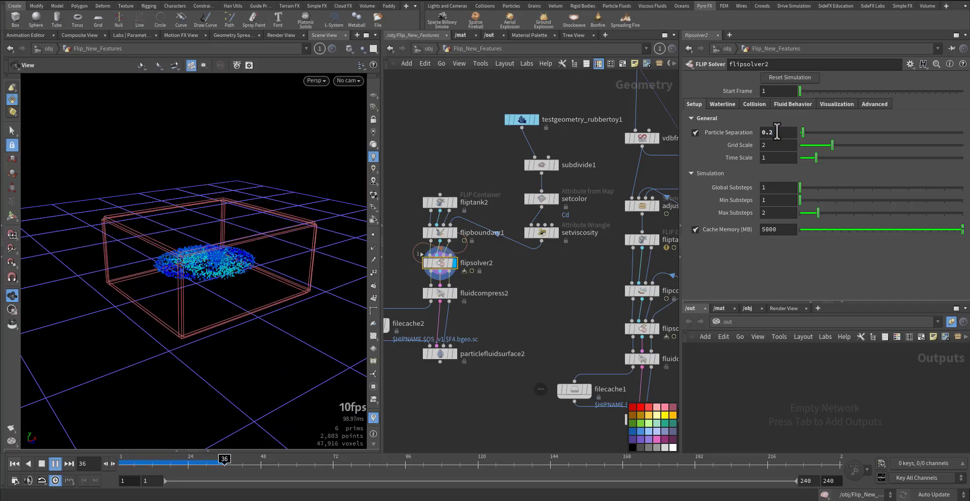
key("ctrl+Up")
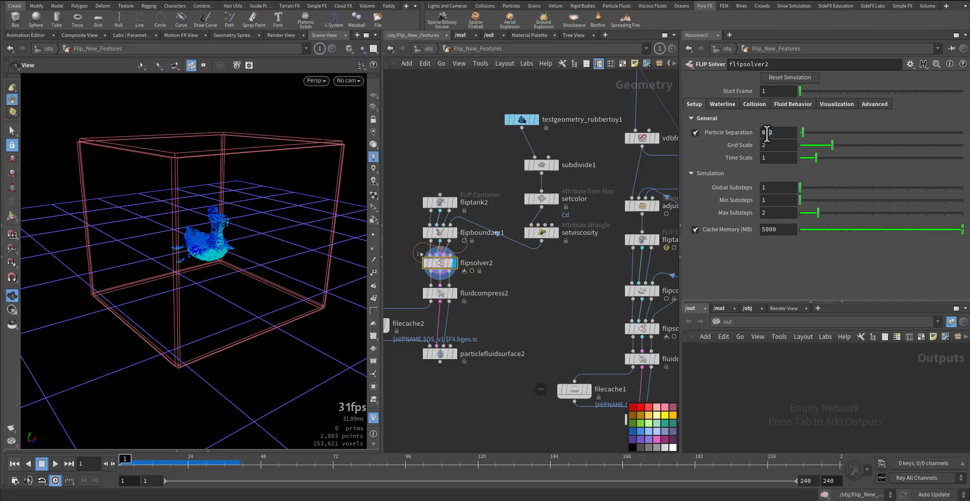
key("Up")
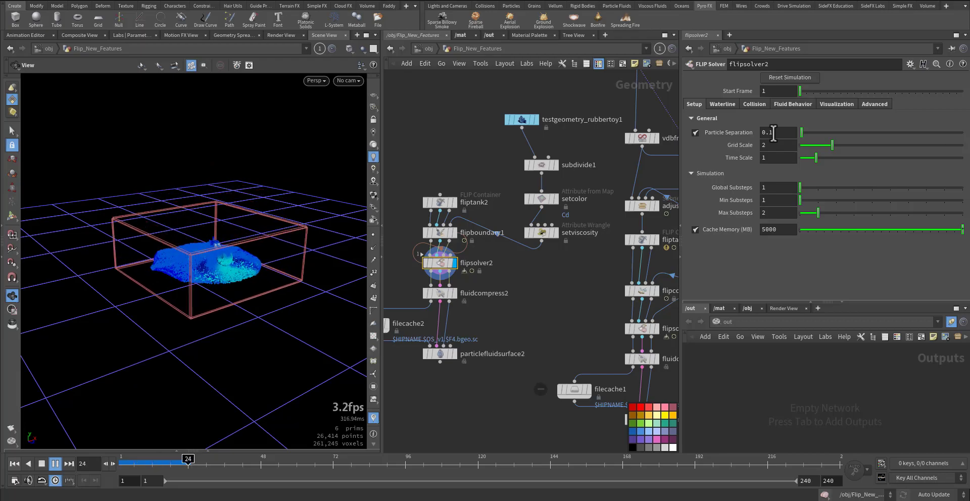
key("ctrl+Up")
- Display testgeometry_rubbertoy1, subdivide1 and setcolor in turn to examine how the rubber toy source is subdivided and coloured
left_click(518, 119)
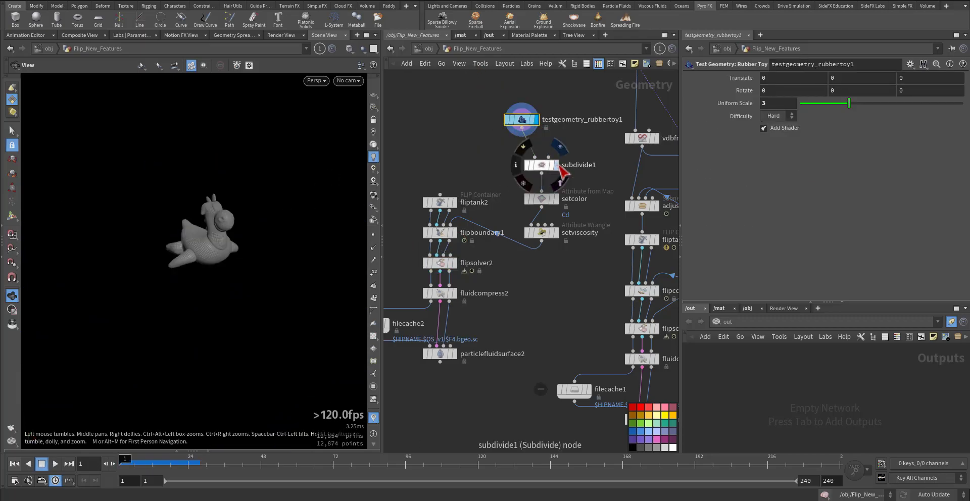
left_click(556, 166)
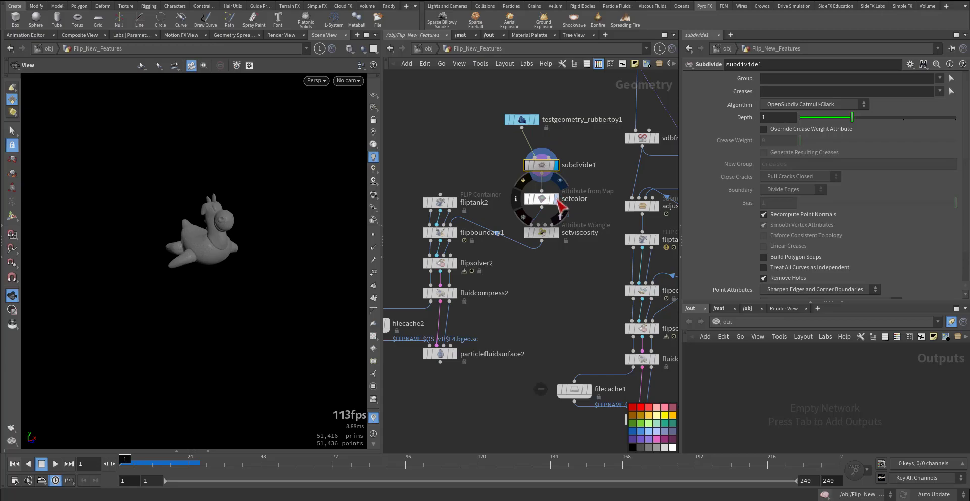
left_click(556, 199)
left_click(542, 199)
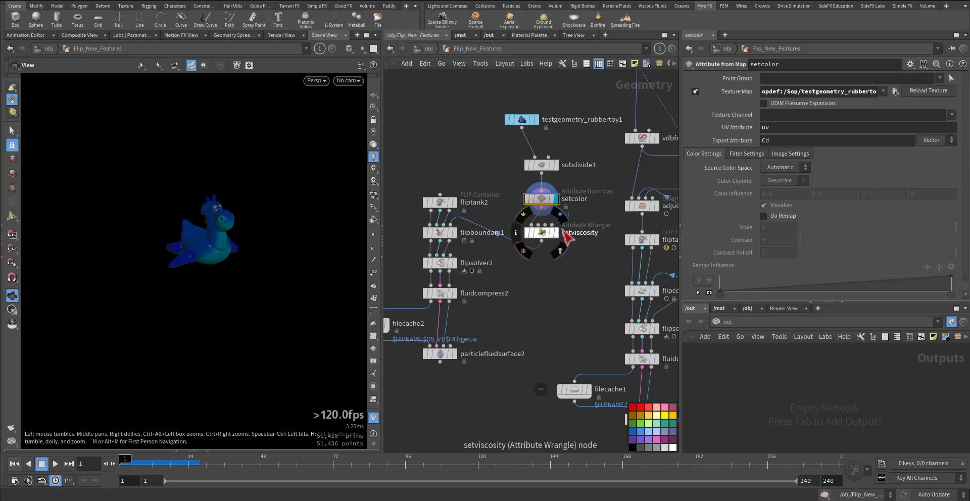
- Display the setviscosity wrangle and examine its viscosity VEXpression and the point attributes in its node info
left_click(555, 233)
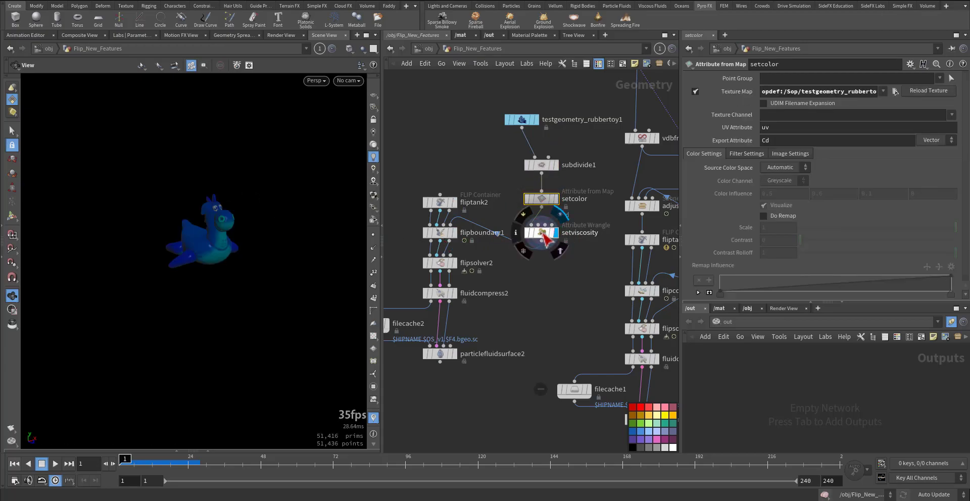
left_click(542, 233)
left_click(744, 143)
key("ctrl+a")
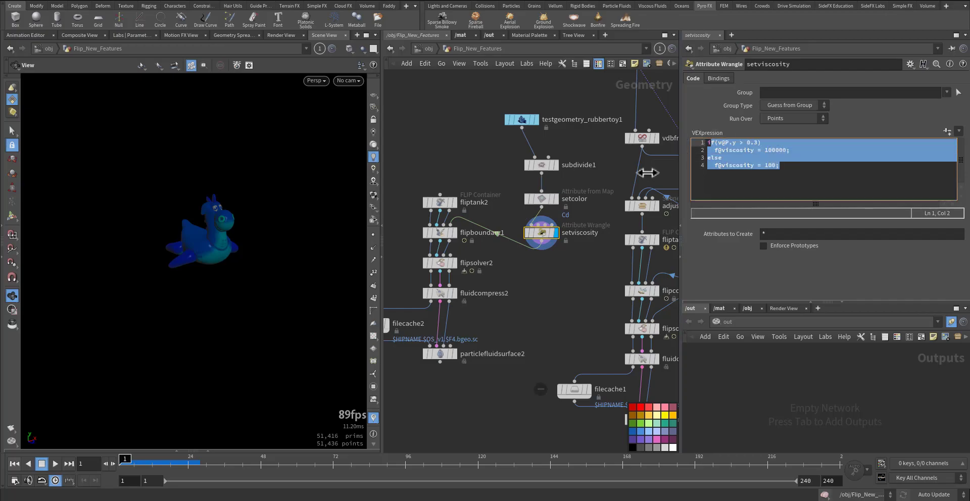
middle_click(542, 234)
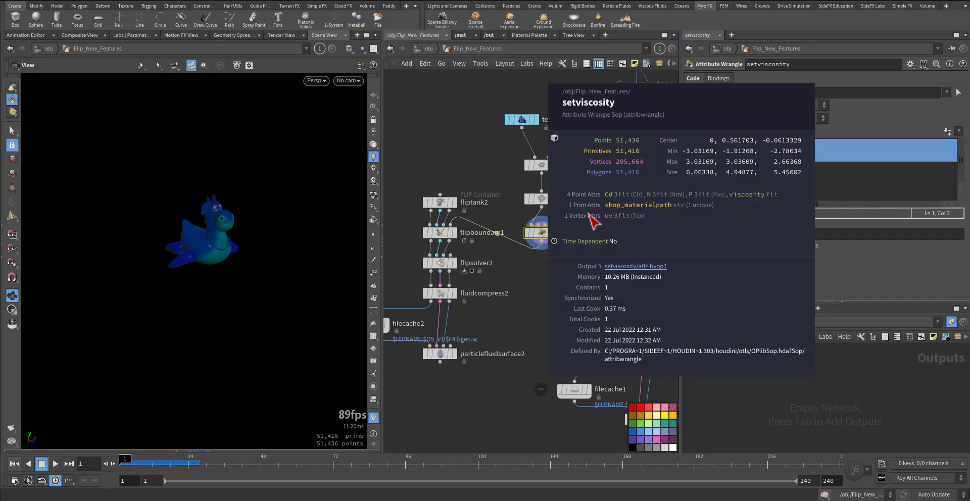
- Display fliptank2 and flipboundary1 in turn and examine their container and source parameters
left_click(453, 202)
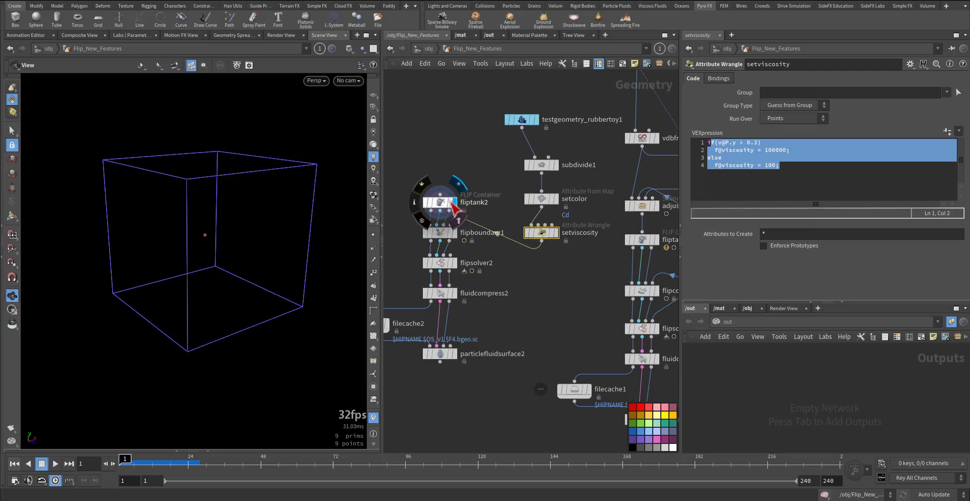
left_click(439, 202)
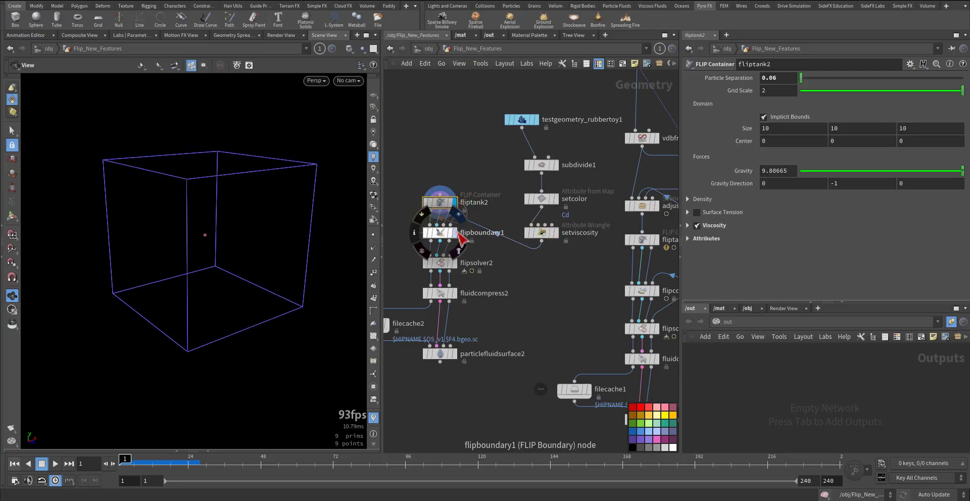
left_click(454, 233)
scroll(441, 239, "up", 5)
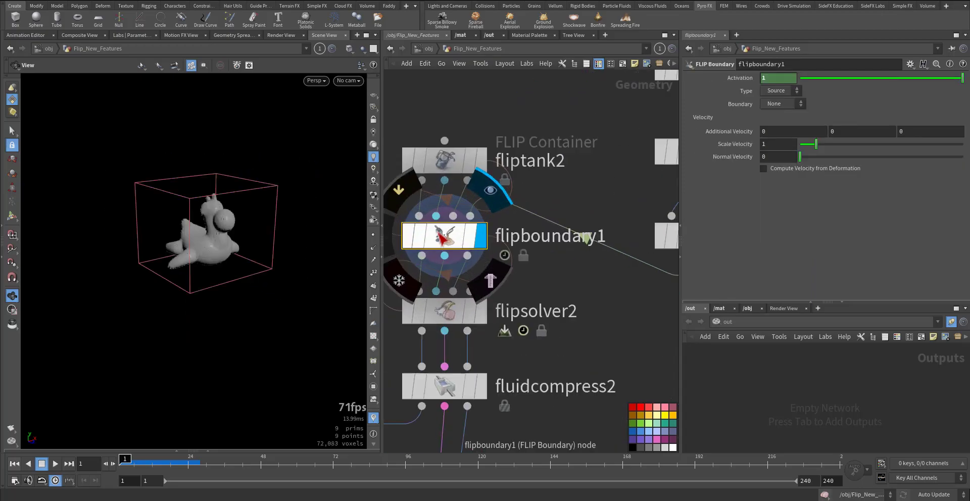
middle_click_drag(559, 275, 560, 246)
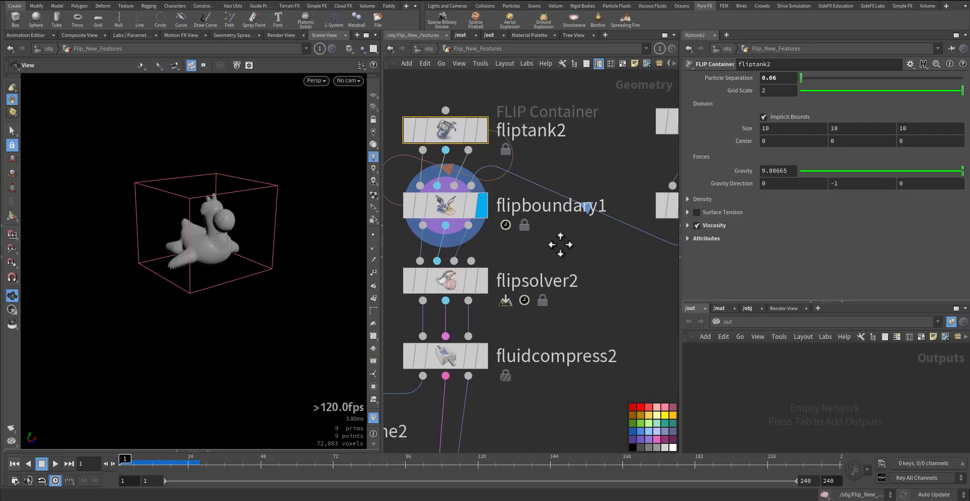
left_click_drag(556, 246, 409, 182)
- Display flipsolver2 with its setup parameters, play the rubber toy fluid simulation and return to frame 1
middle_click_drag(560, 246, 567, 182)
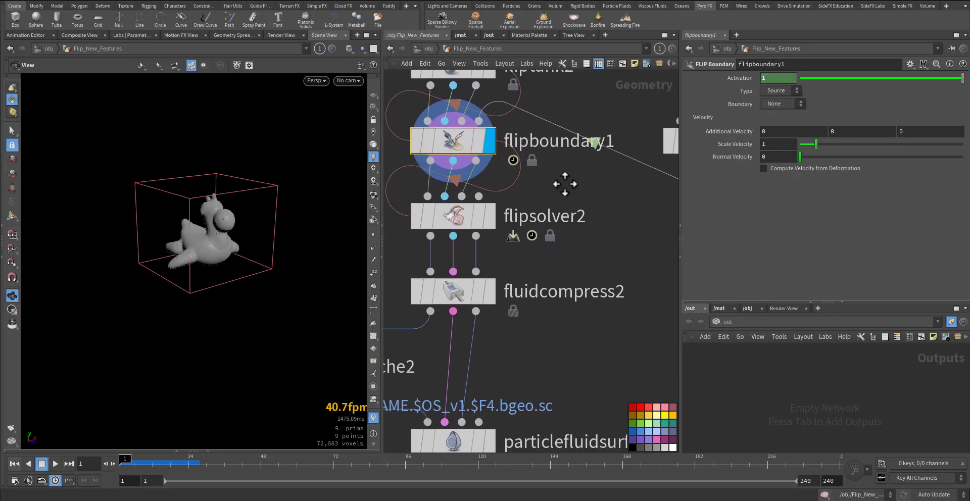
left_click_drag(562, 182, 409, 241)
left_click(494, 221)
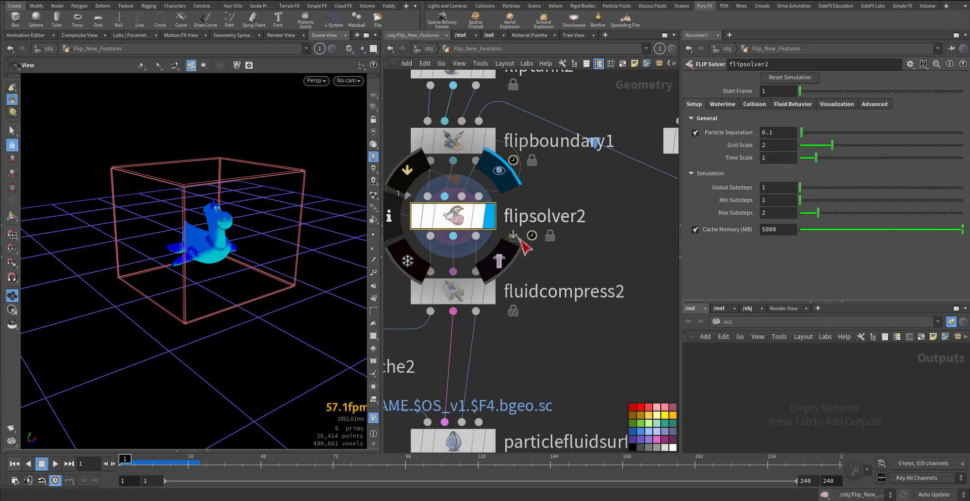
key("Up")
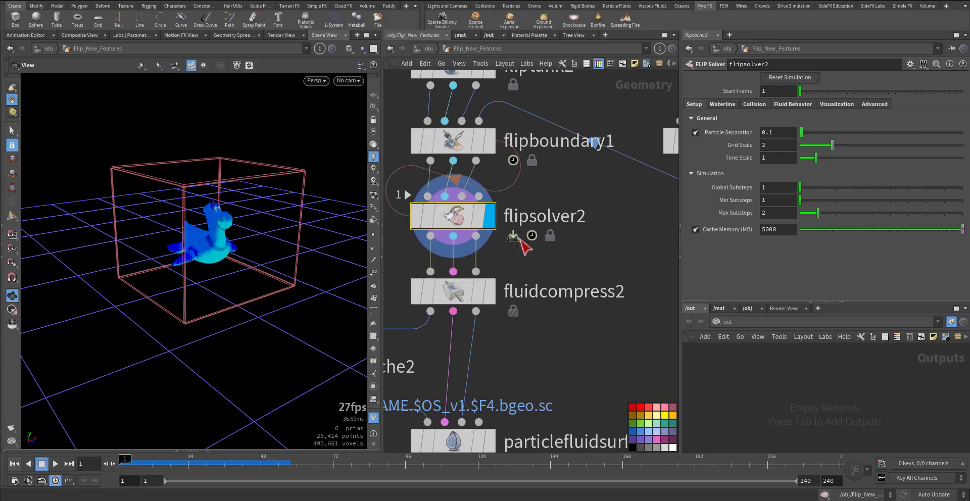
key("Up")
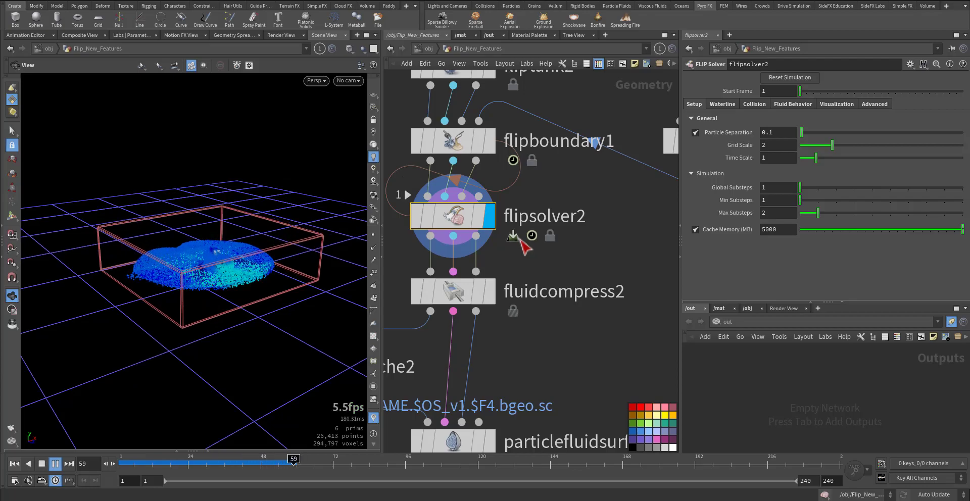
key("Up")
key("ctrl+Up")
middle_click_drag(557, 392, 566, 277)
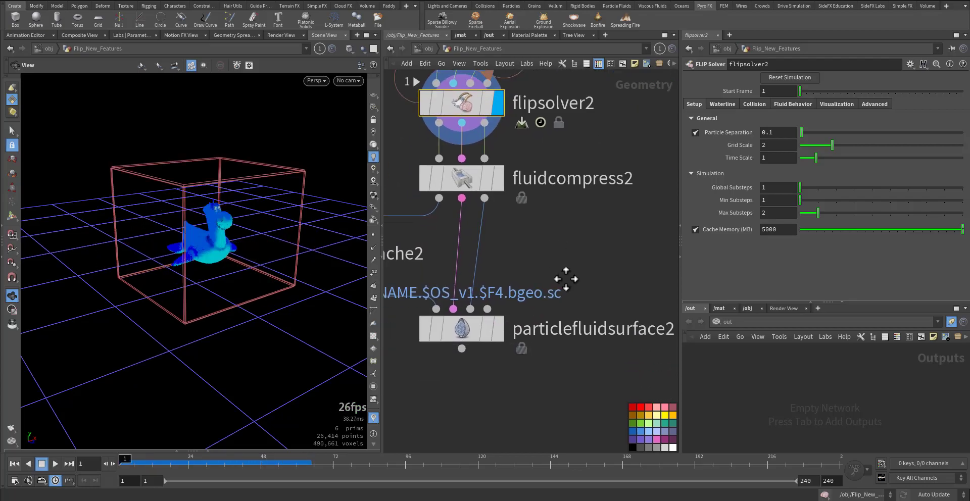
scroll(566, 277, "down", 5)
middle_click_drag(561, 320, 500, 384)
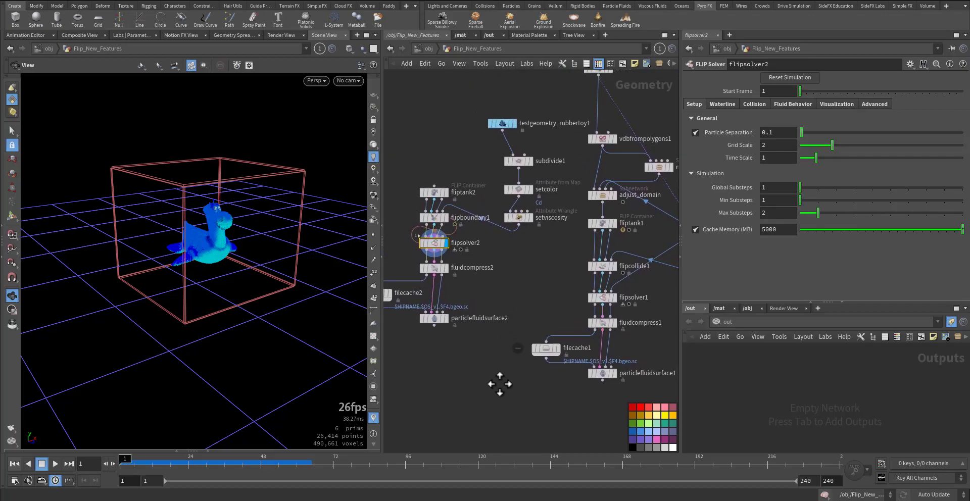